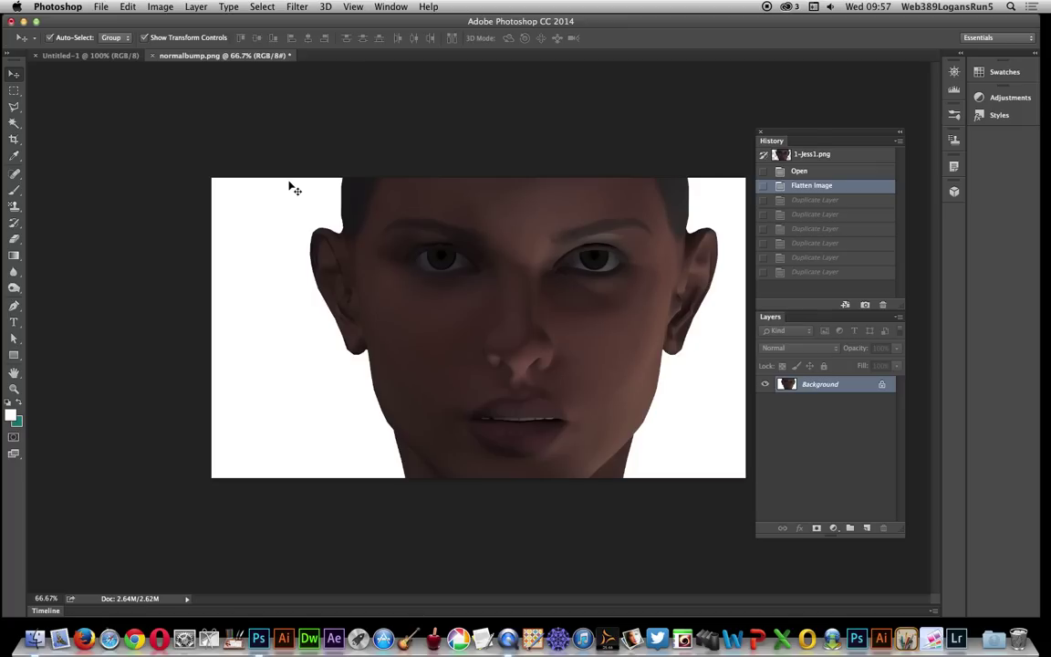
# - Browse the Filter menu and close it without applying any filter
pyautogui.click(302, 6)
pyautogui.moveTo(438, 144)
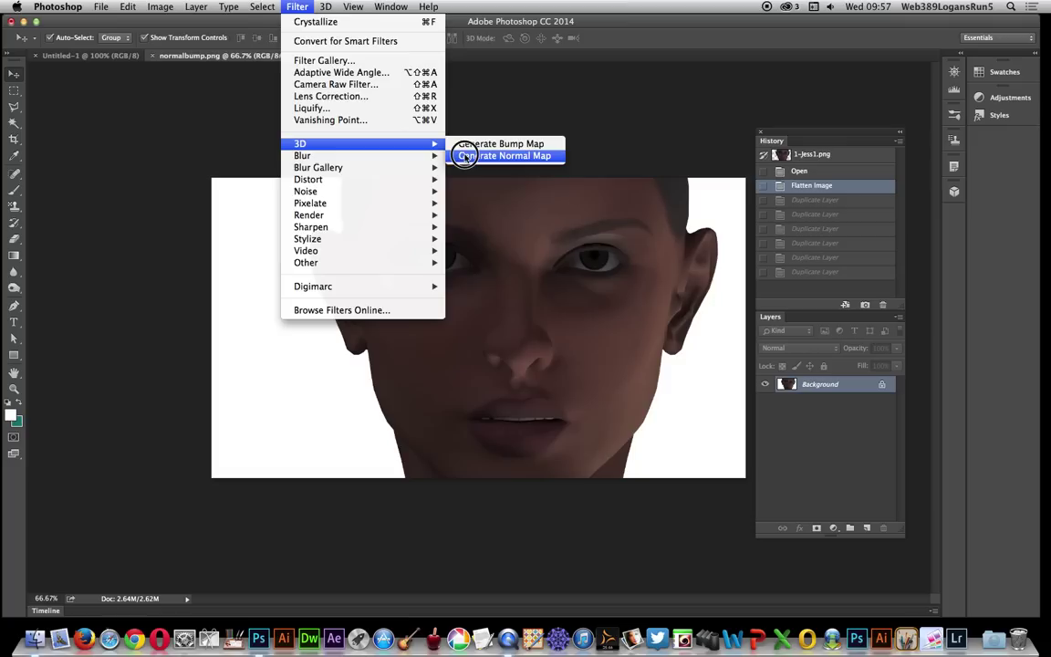
pyautogui.click(187, 160)
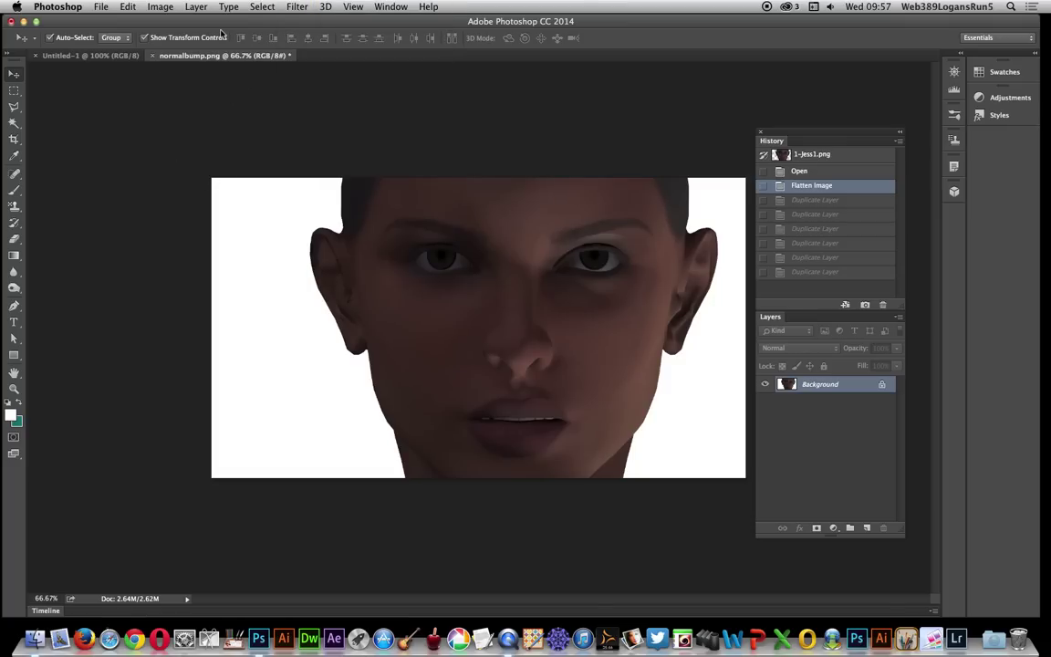
# - Duplicate the Background layer three times, creating Background copy through Background copy 3
pyautogui.click(195, 6)
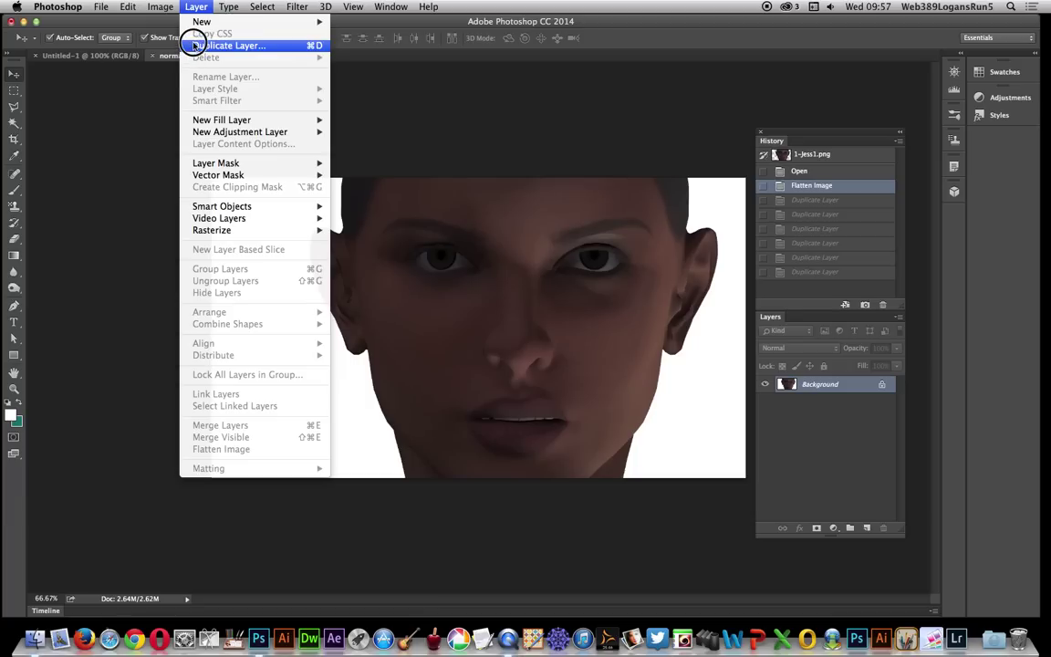
pyautogui.click(194, 47)
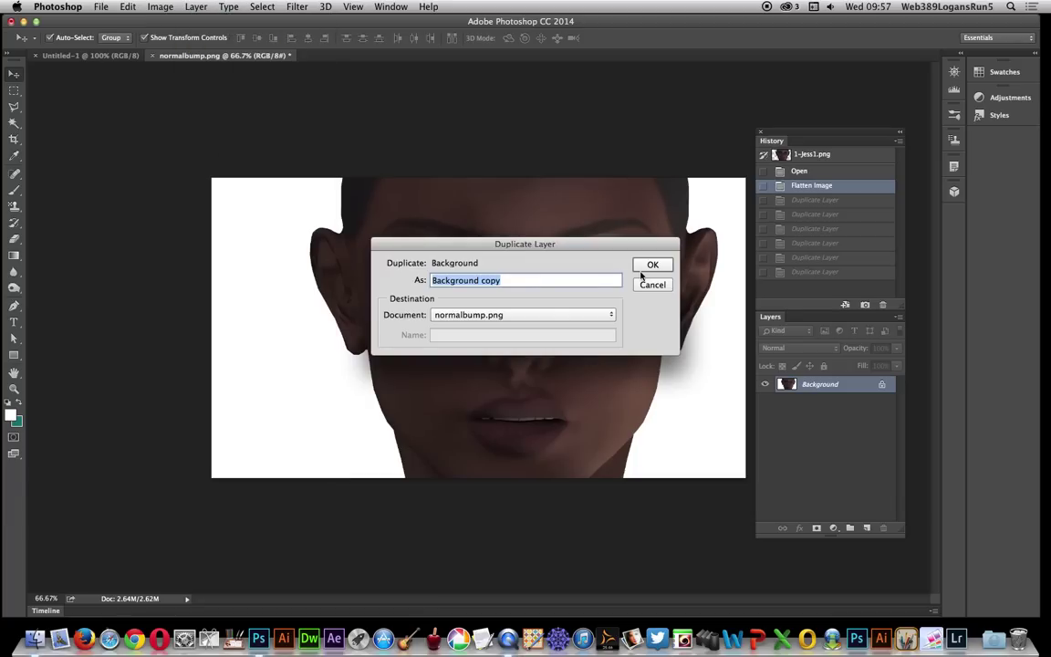
pyautogui.click(663, 270)
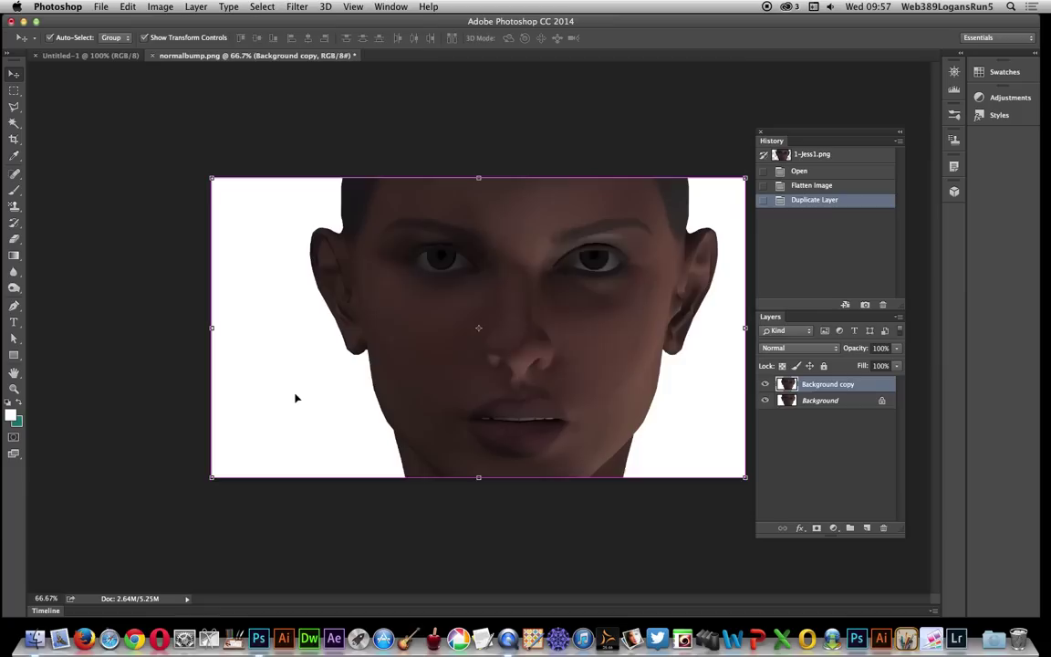
pyautogui.press('super+alt+j')
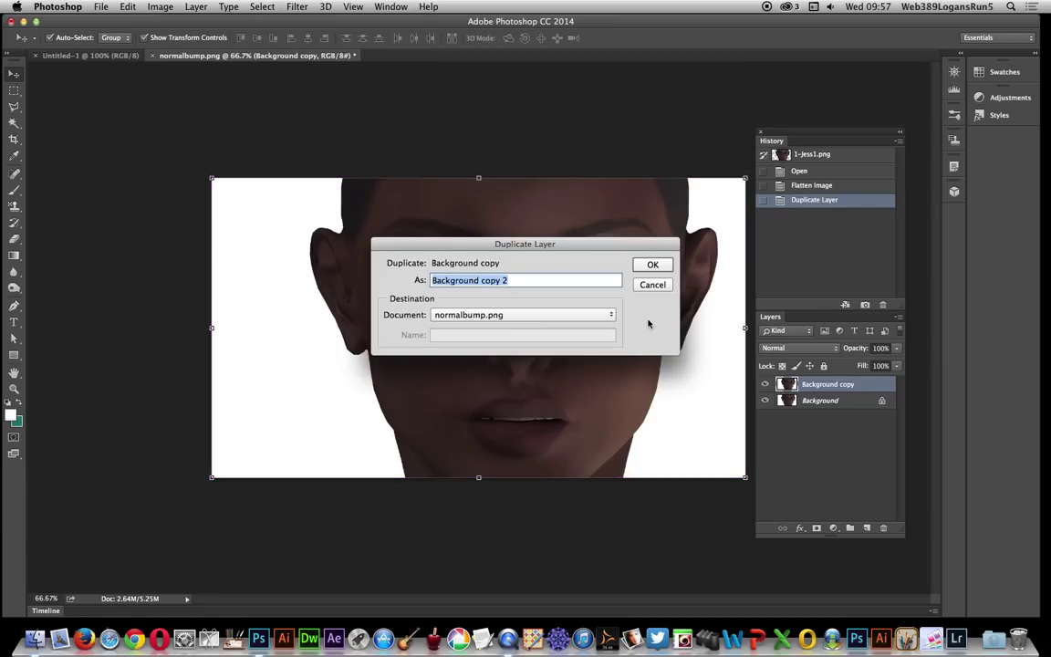
pyautogui.click(654, 265)
pyautogui.press('super+alt+j')
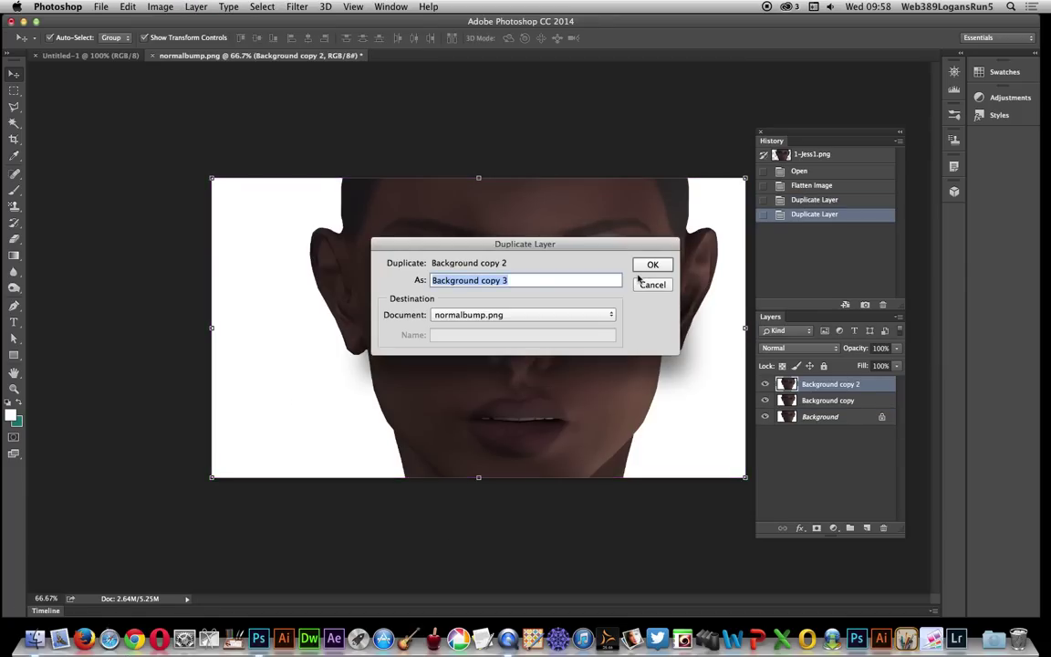
pyautogui.click(653, 265)
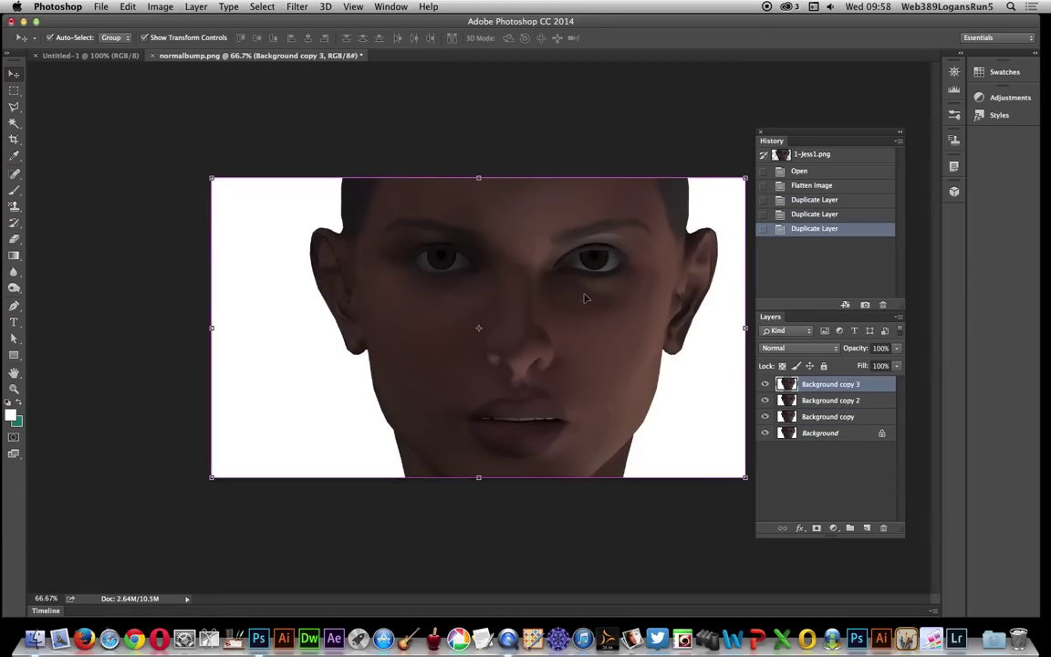
# - Add Background copy 4 through copy 6, then select the original Background layer
pyautogui.press('super+alt+j')
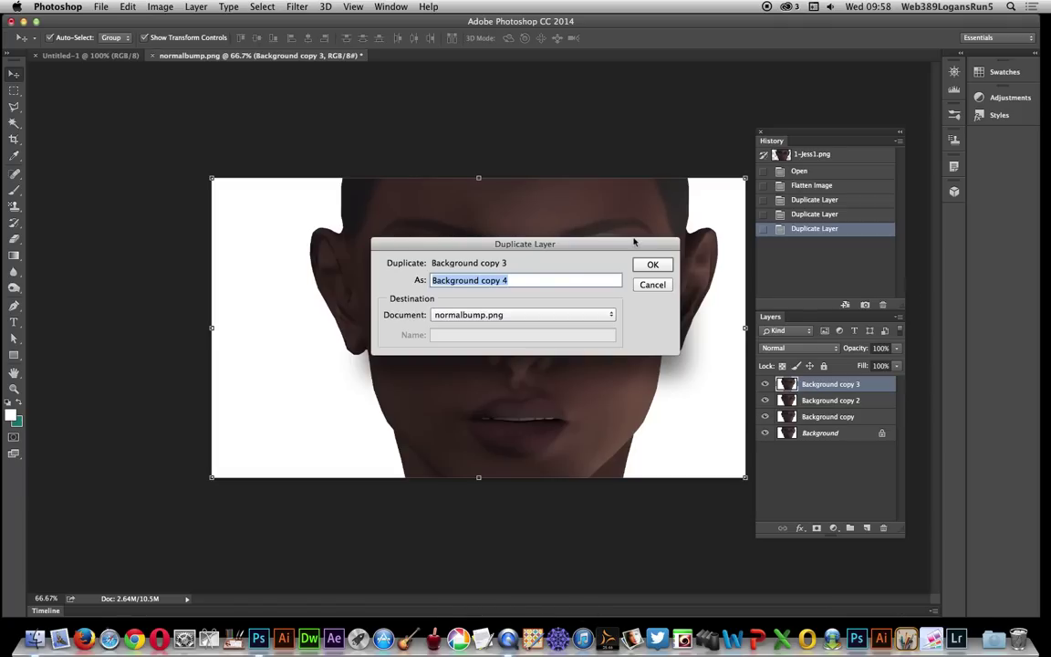
pyautogui.click(665, 269)
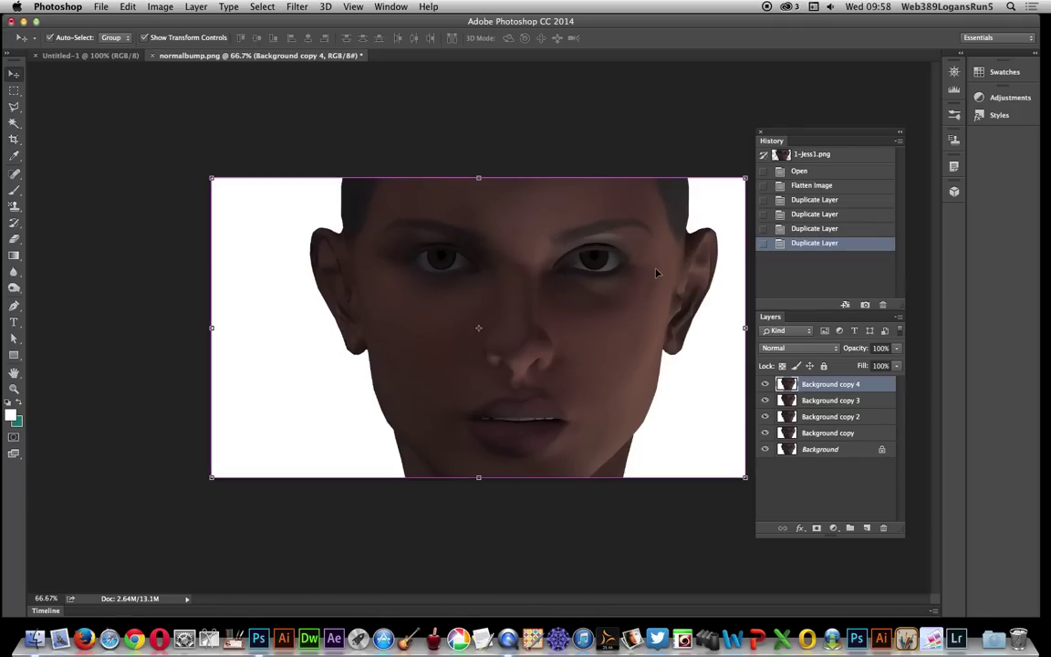
pyautogui.press('super+alt+j')
pyautogui.click(655, 264)
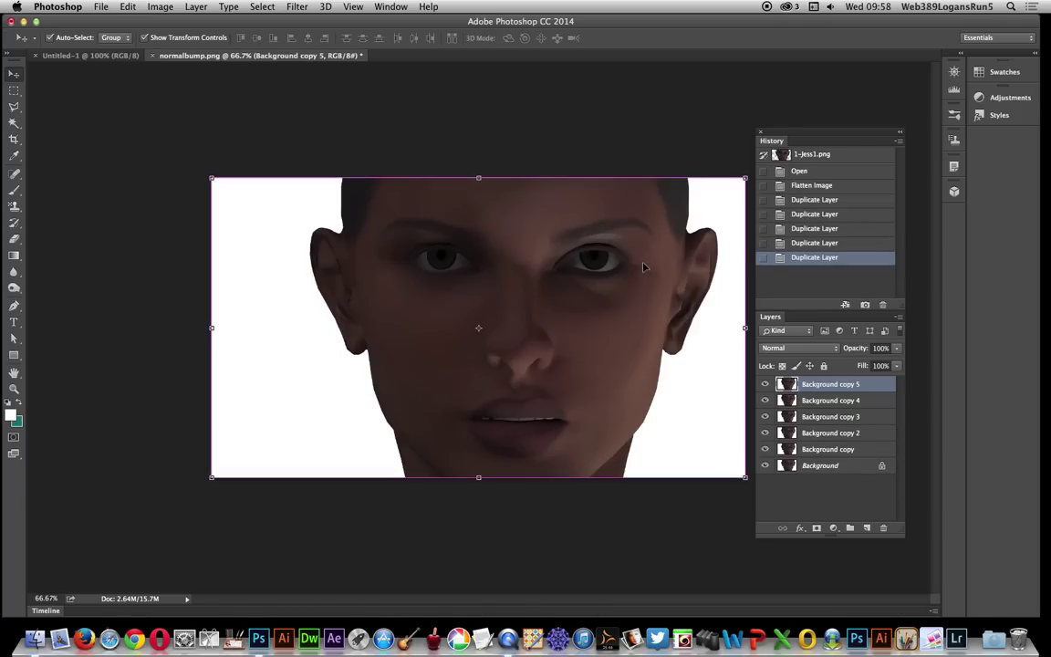
pyautogui.press('super+alt+j')
pyautogui.click(649, 265)
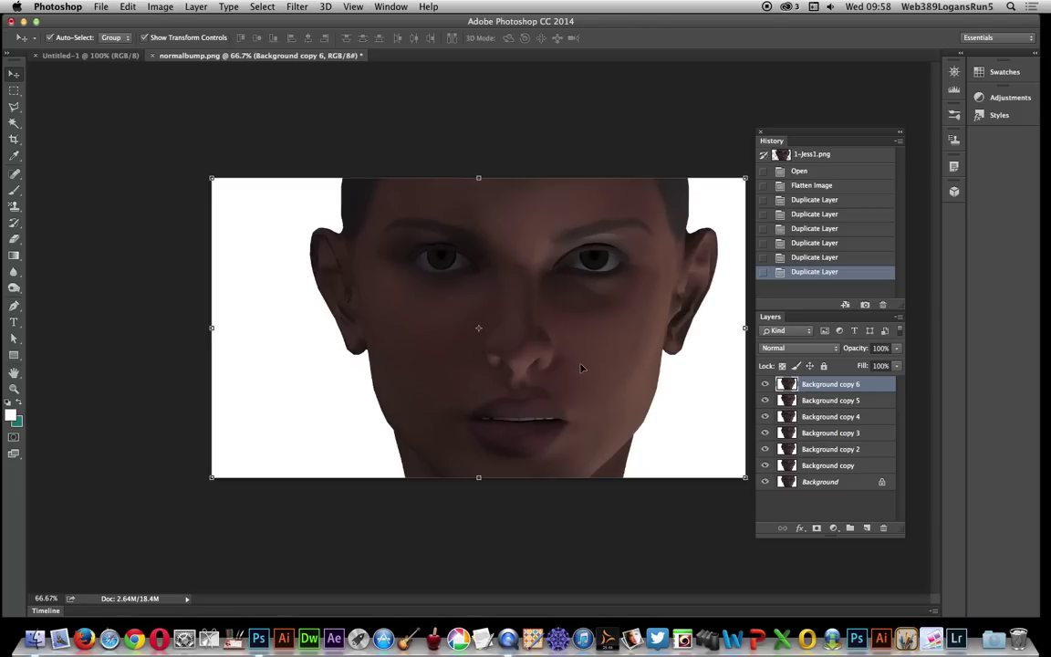
pyautogui.click(832, 483)
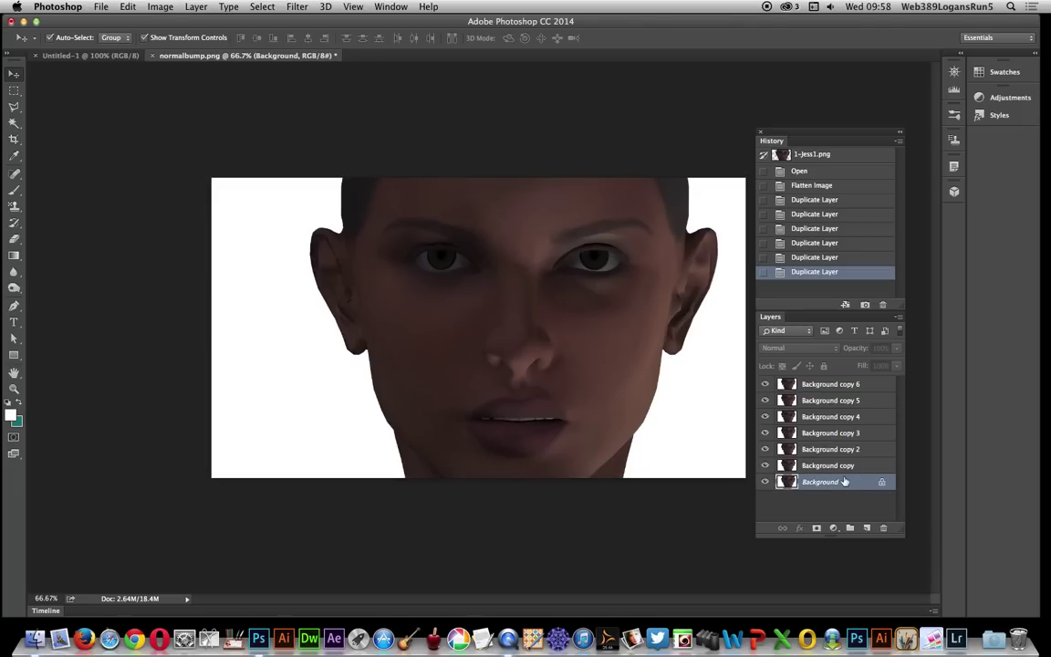
# - Apply Pixelate > Crystallize to the Background layer at cell size 134
pyautogui.click(199, 8)
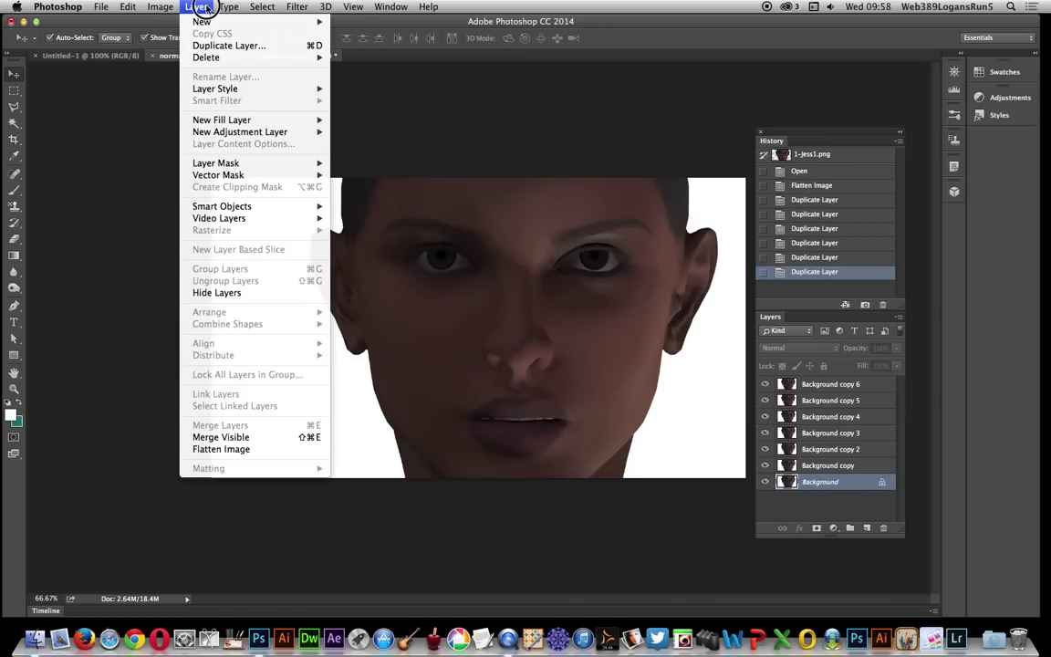
pyautogui.moveTo(300, 7)
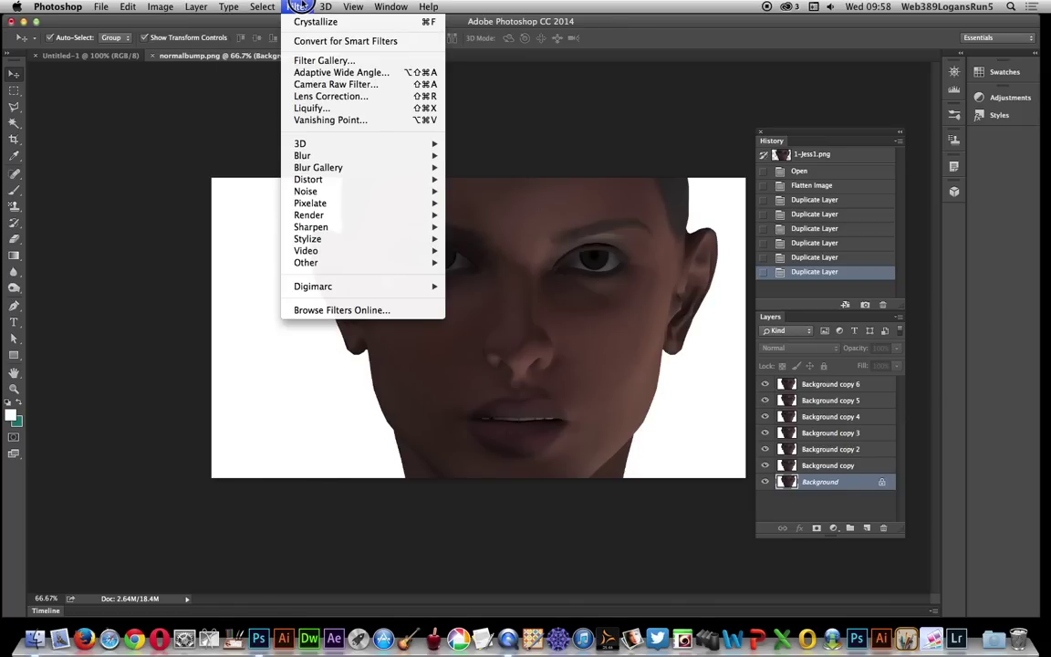
pyautogui.moveTo(321, 203)
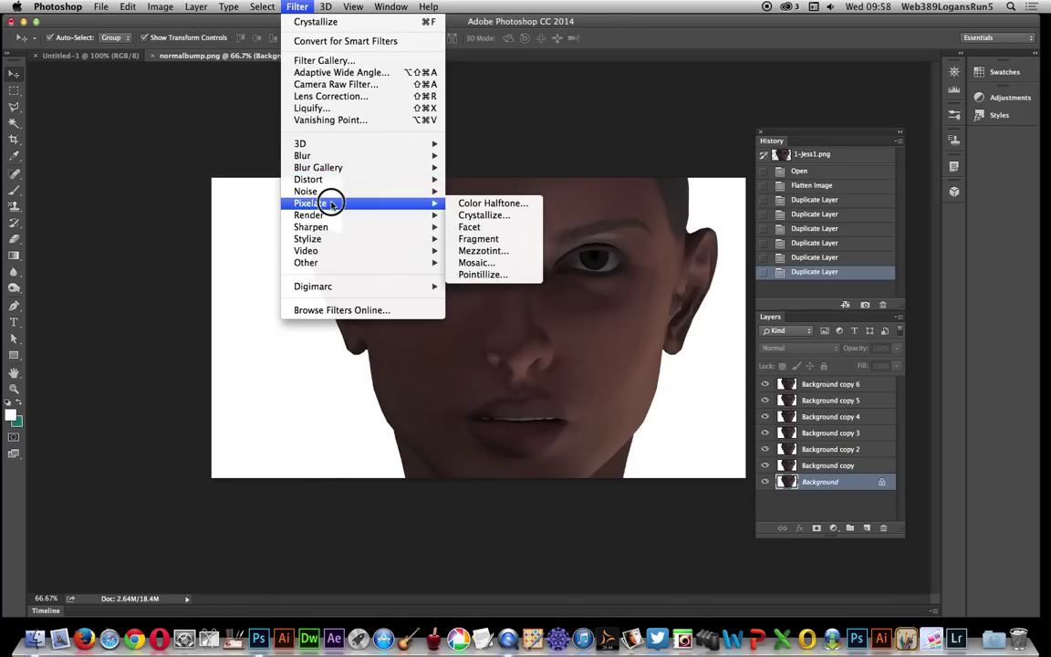
pyautogui.click(501, 214)
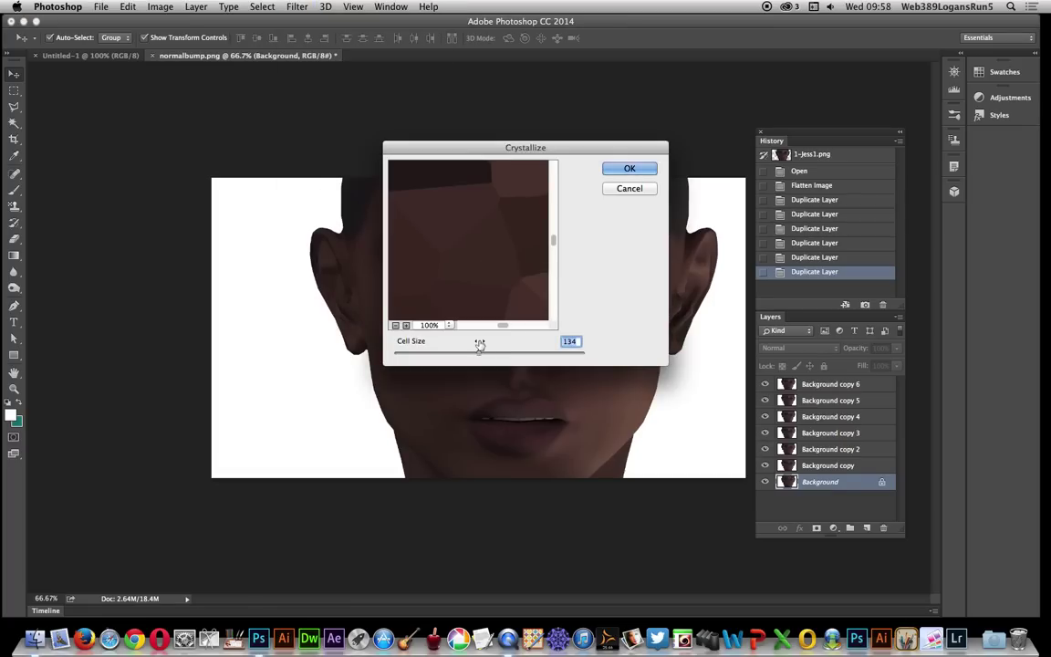
pyautogui.click(630, 188)
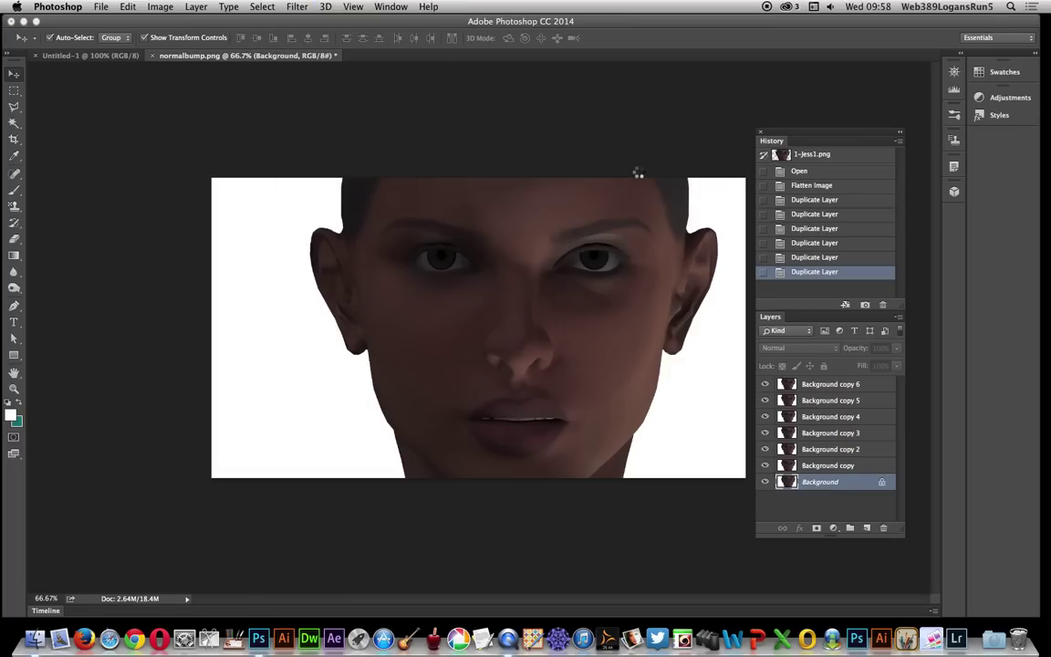
# - Crystallize Background copy with the cell size reduced to 113
pyautogui.click(825, 465)
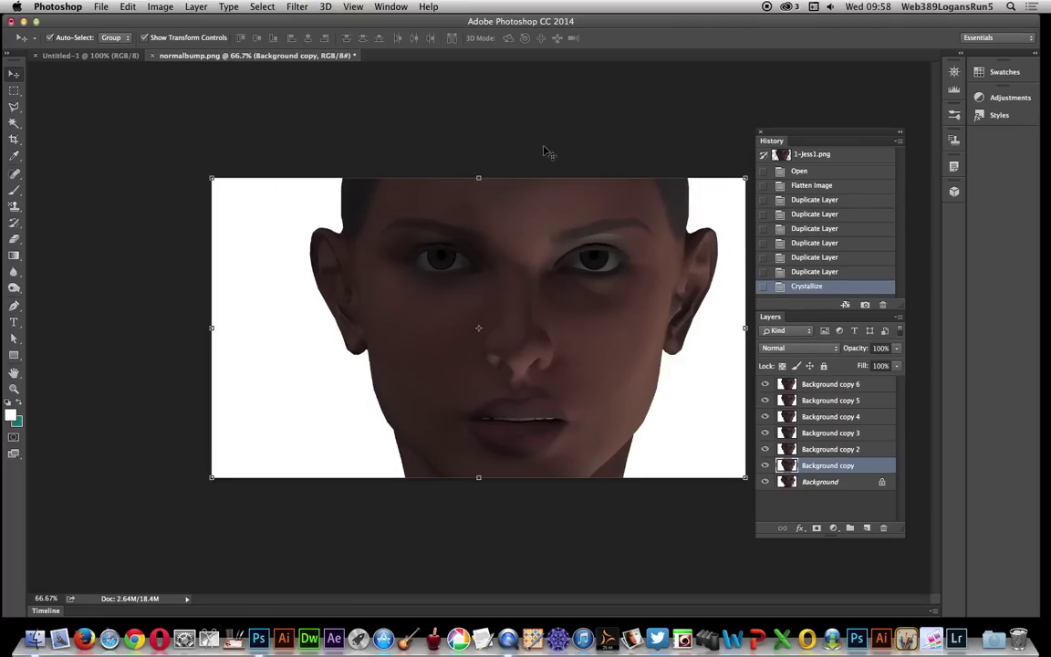
pyautogui.click(297, 7)
pyautogui.moveTo(315, 160)
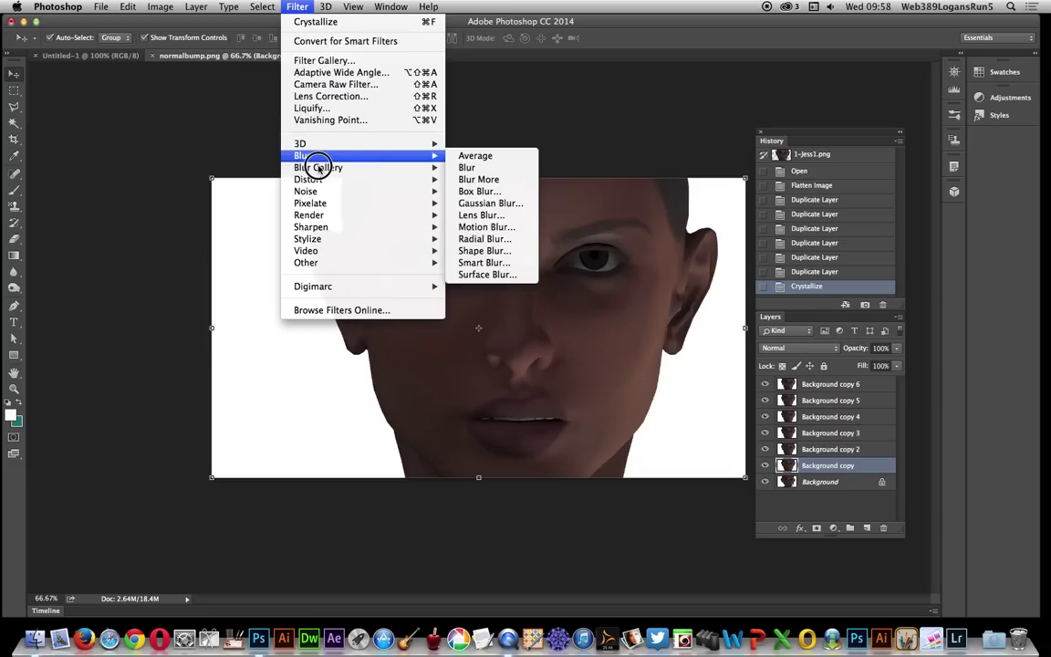
pyautogui.click(524, 216)
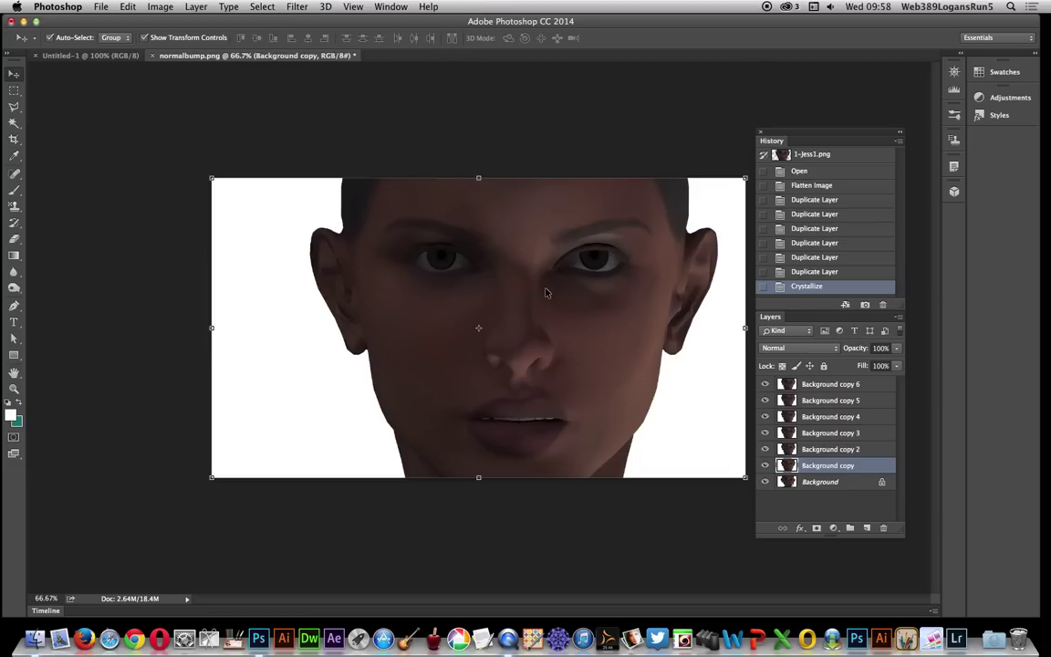
pyautogui.moveTo(476, 354); pyautogui.dragTo(465, 352)
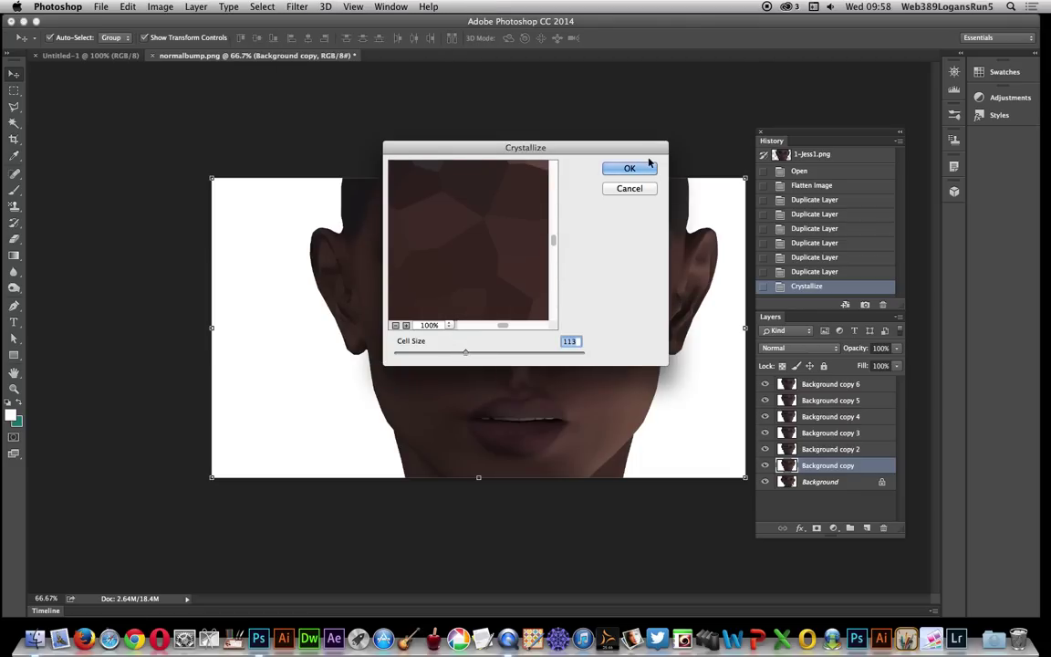
pyautogui.click(639, 168)
# - Crystallize Background copy 2 with a smaller cell size of 99
pyautogui.click(817, 453)
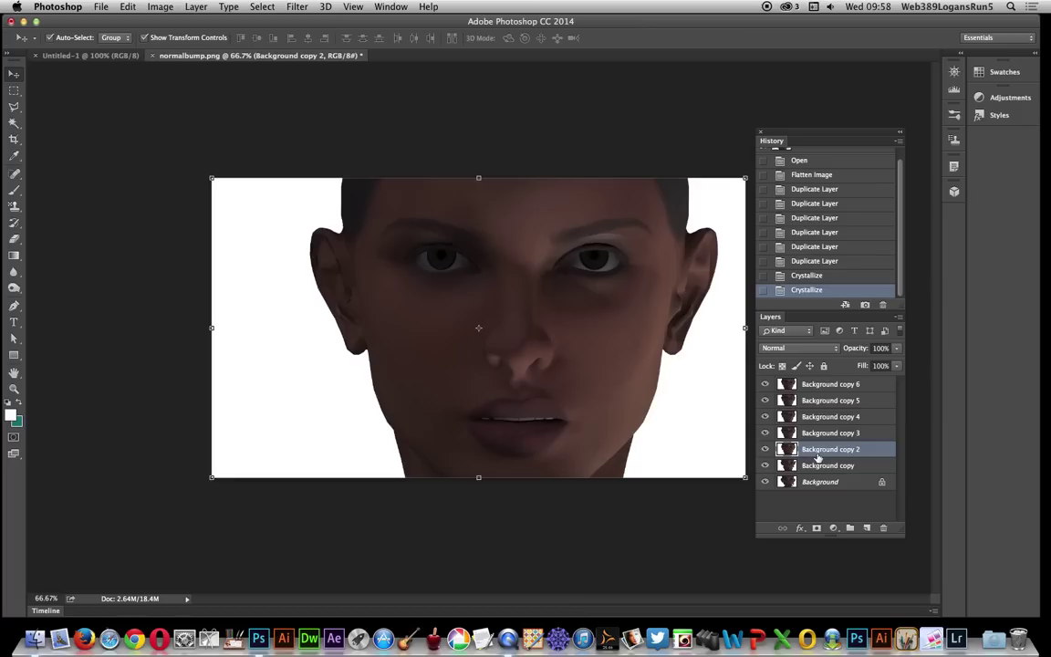
pyautogui.click(310, 6)
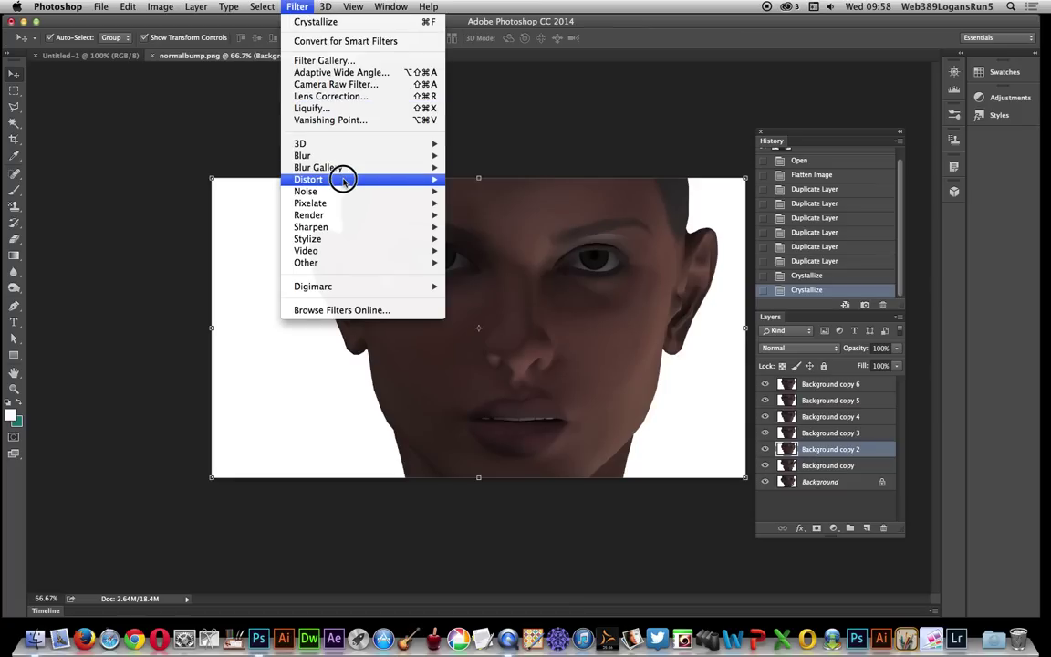
pyautogui.moveTo(343, 179)
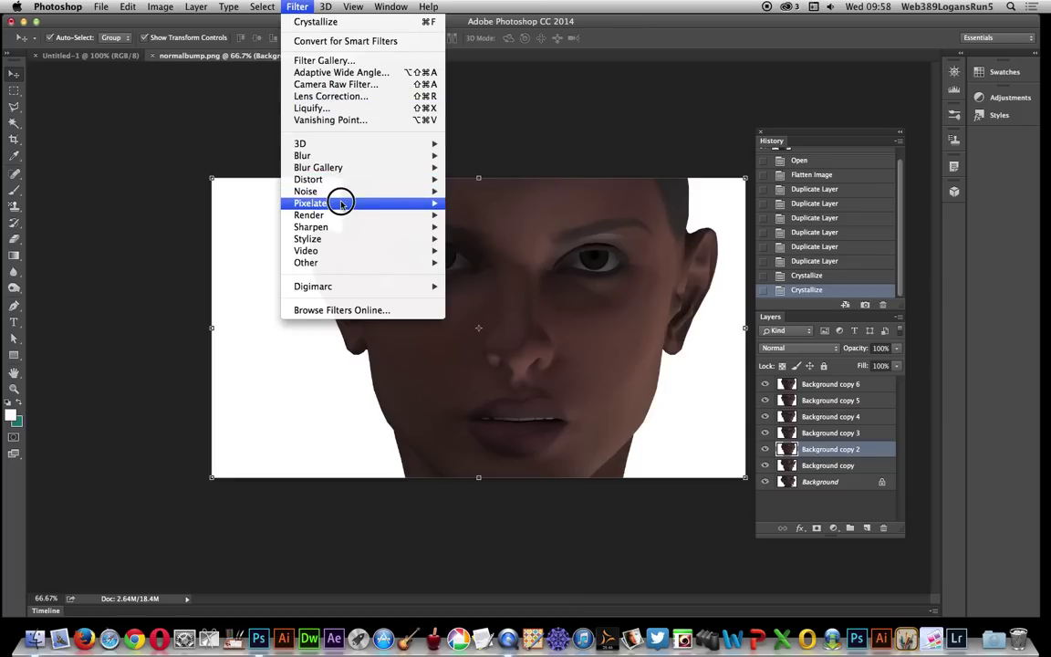
pyautogui.moveTo(340, 203)
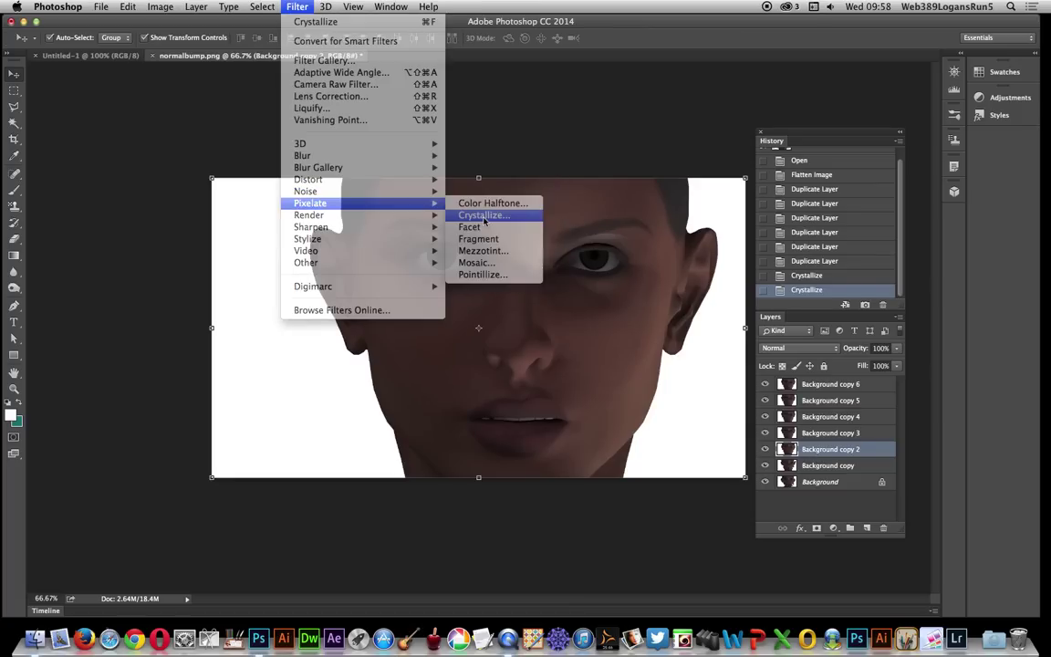
pyautogui.click(484, 215)
pyautogui.moveTo(464, 353); pyautogui.dragTo(446, 349)
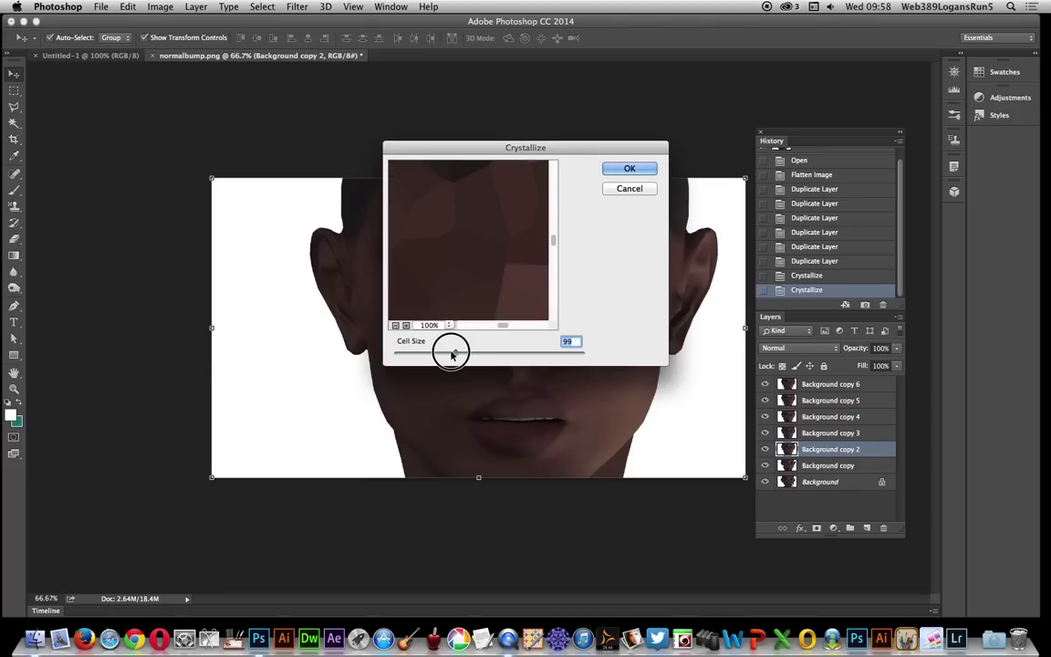
pyautogui.click(629, 168)
# - Crystallize Background copy 3, then Background copy 4 with cell size 43
pyautogui.click(832, 432)
pyautogui.press('super+f')
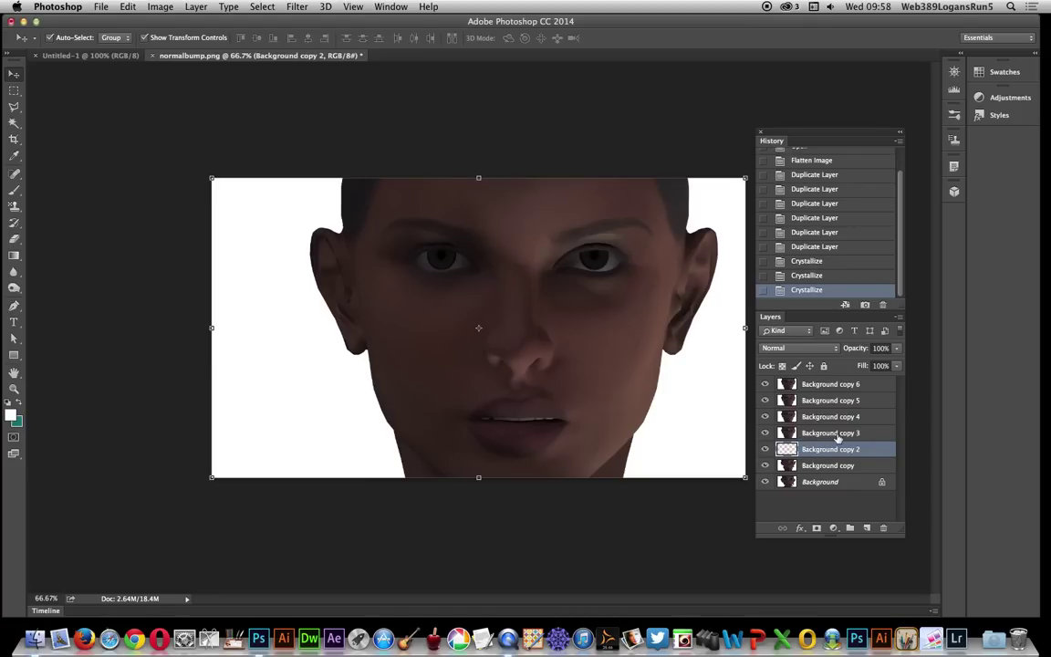
pyautogui.click(296, 6)
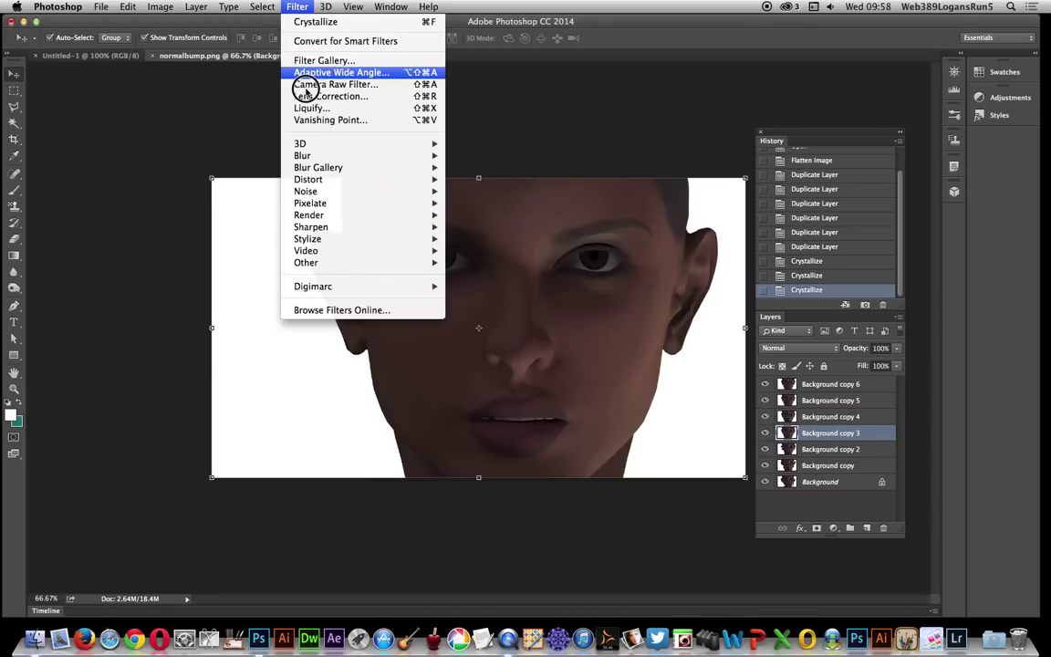
pyautogui.moveTo(316, 203)
pyautogui.click(481, 217)
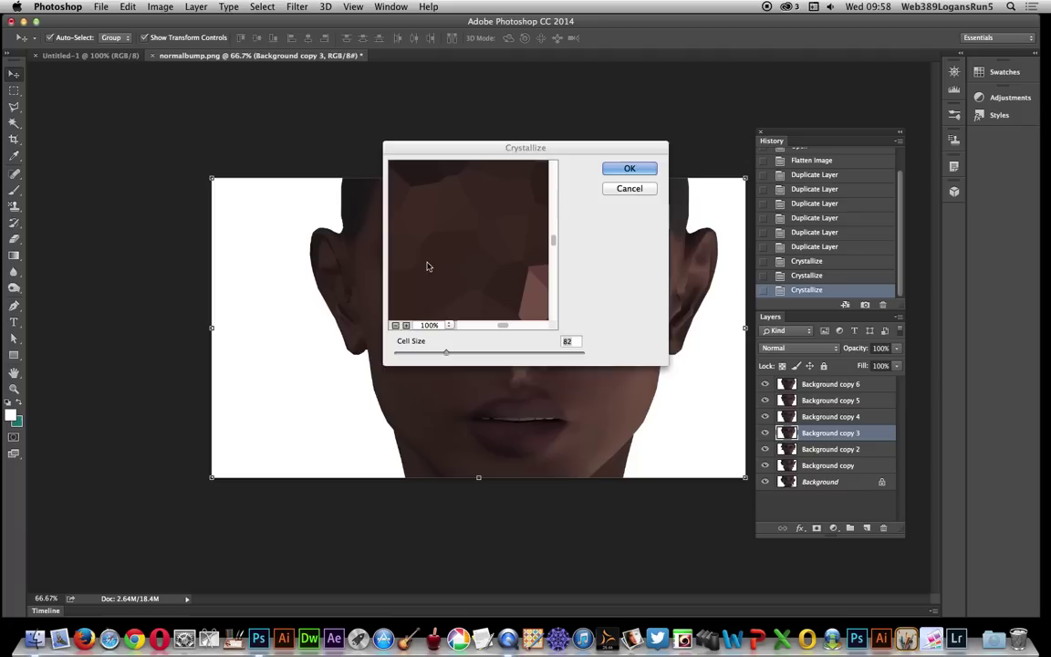
pyautogui.click(630, 168)
pyautogui.click(824, 416)
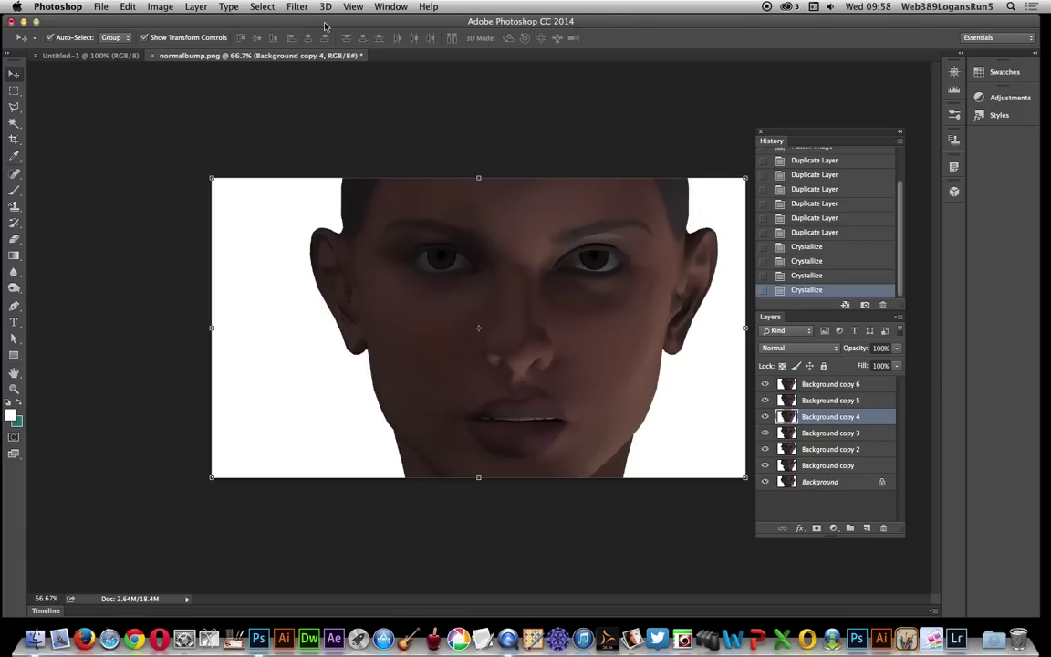
pyautogui.click(298, 7)
pyautogui.moveTo(368, 203)
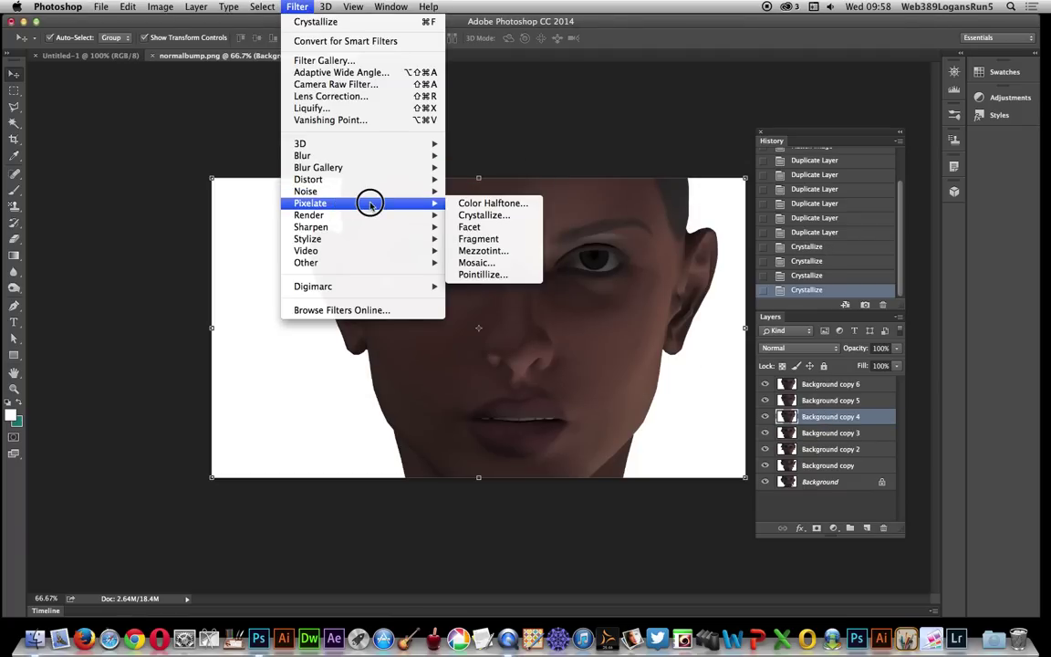
pyautogui.click(484, 215)
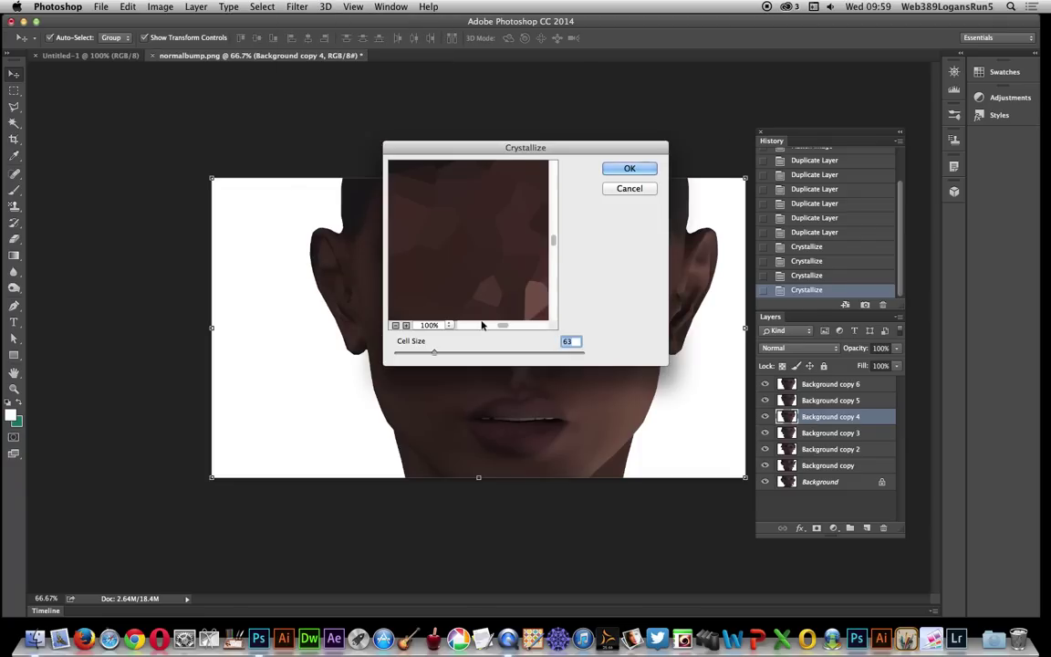
pyautogui.click(420, 354)
pyautogui.click(631, 169)
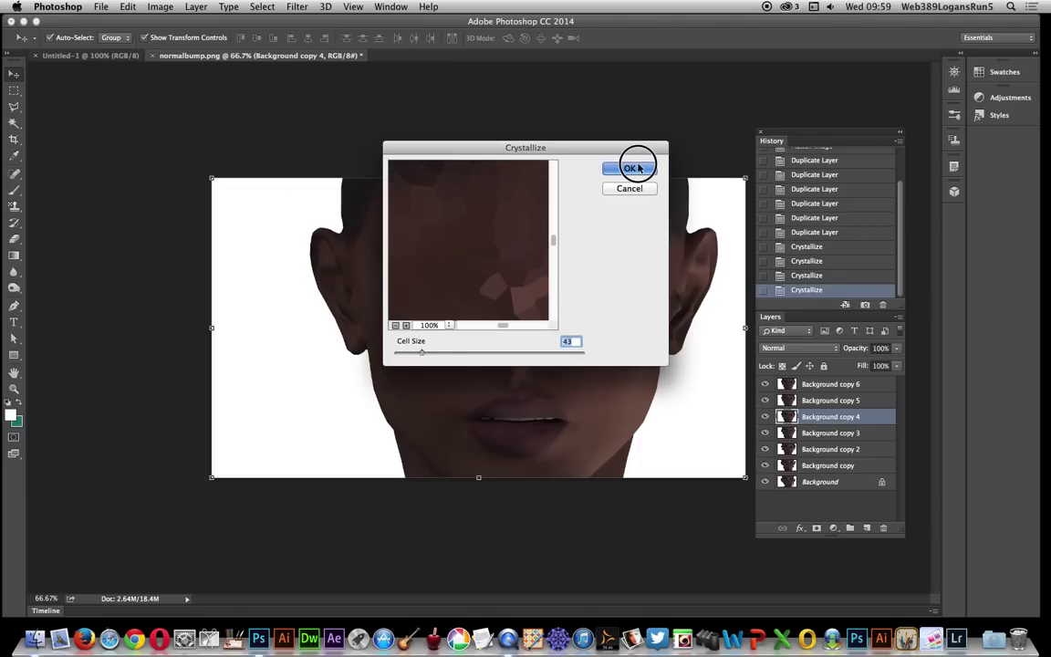
# - Crystallize Background copy 5, then Background copy 6 with cell size 21
pyautogui.click(825, 400)
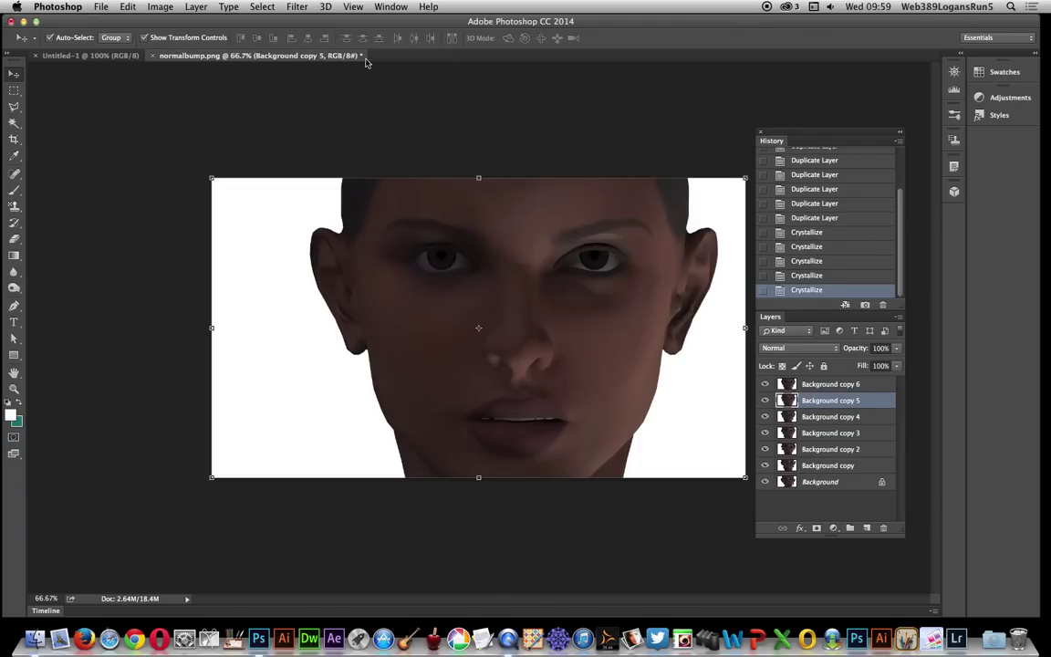
pyautogui.click(308, 8)
pyautogui.moveTo(328, 181)
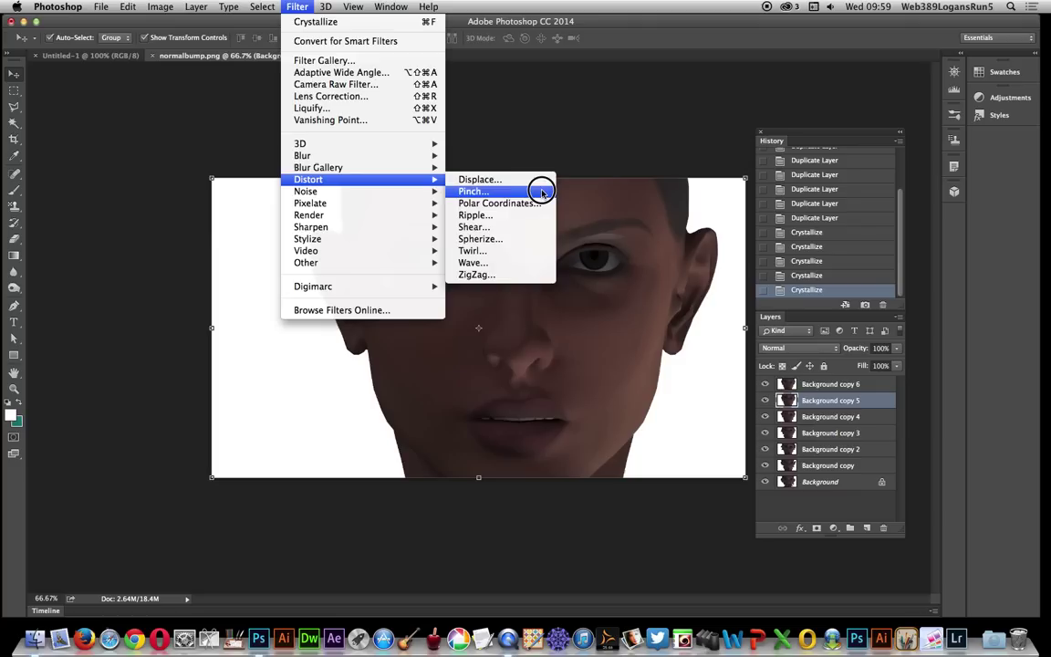
pyautogui.moveTo(363, 203)
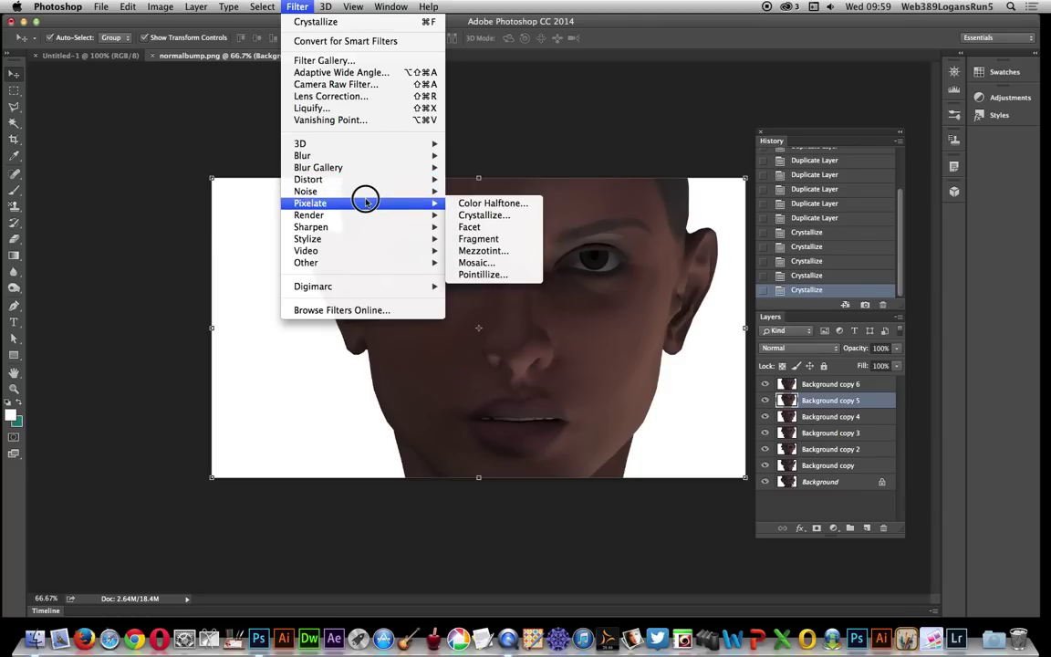
pyautogui.click(478, 217)
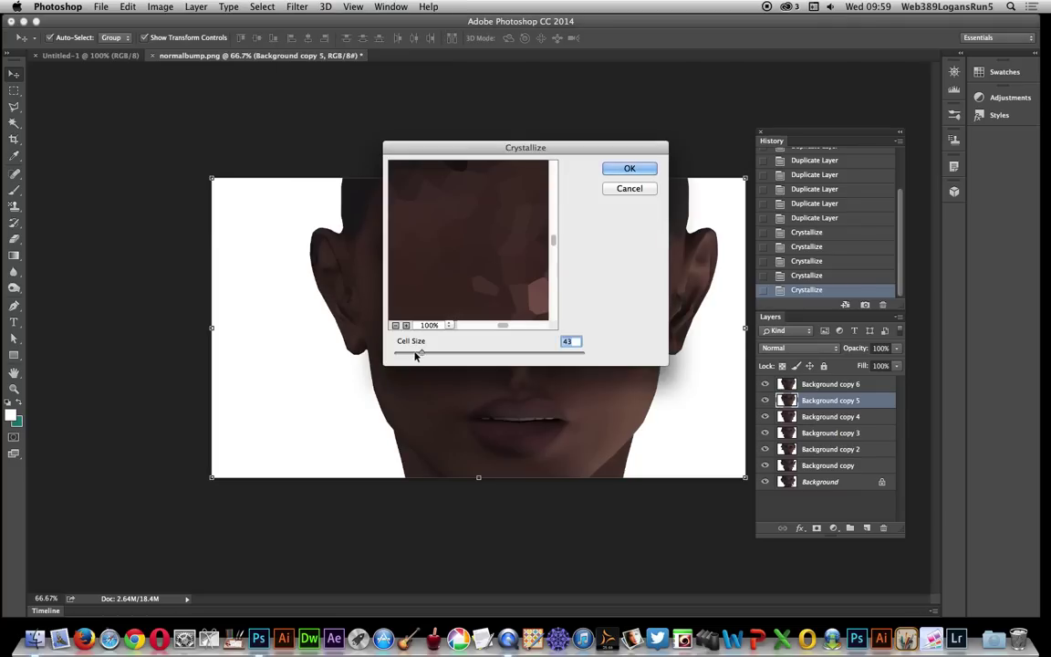
pyautogui.click(617, 189)
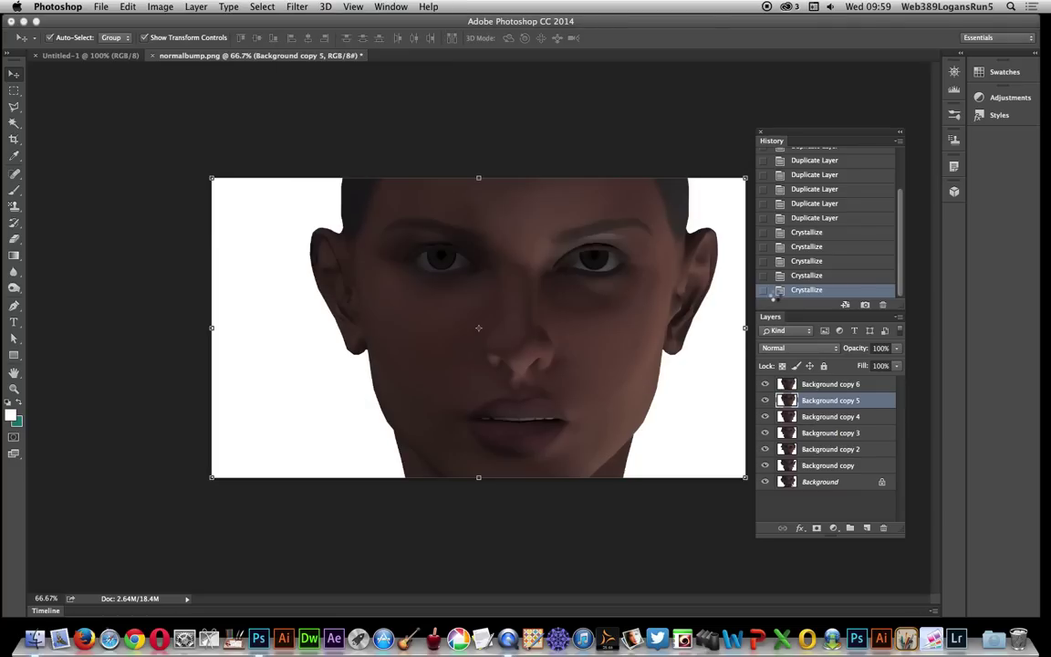
pyautogui.click(829, 386)
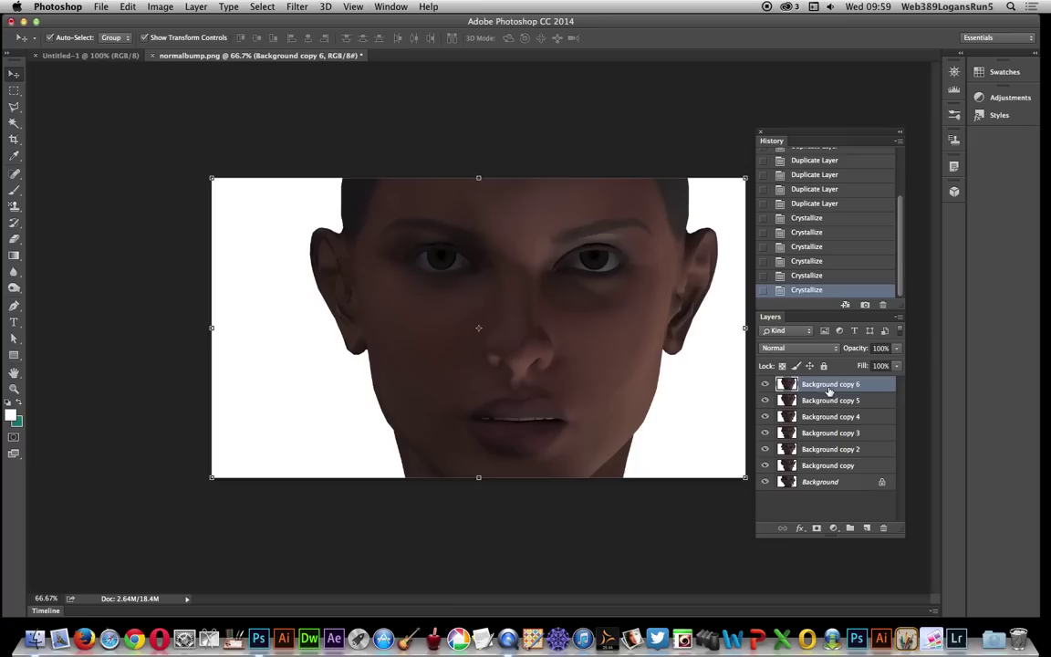
pyautogui.click(298, 6)
pyautogui.moveTo(316, 205)
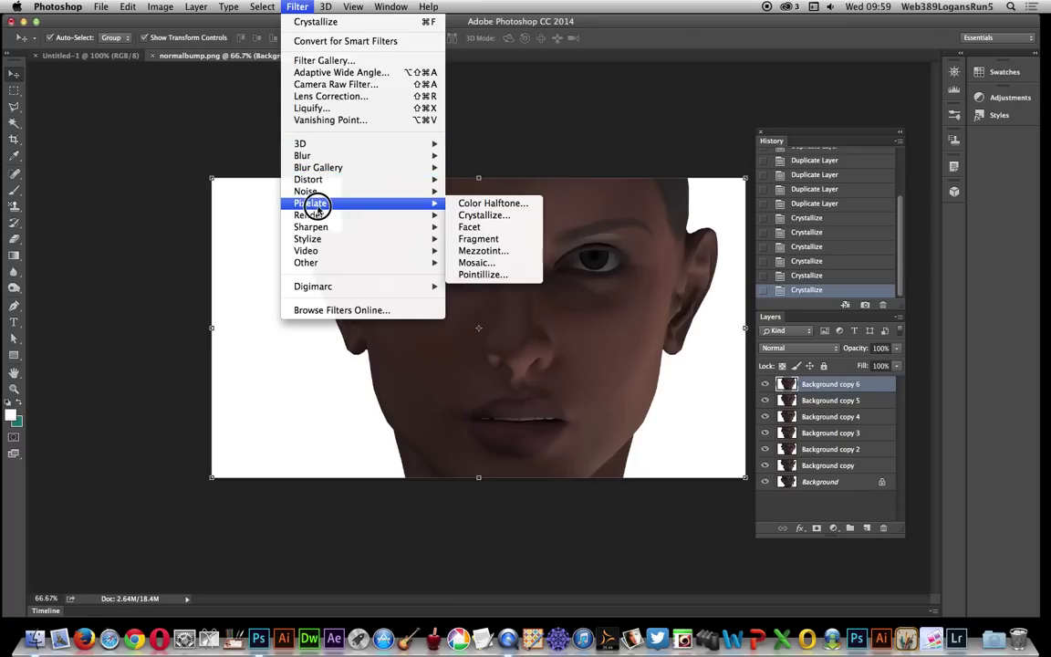
pyautogui.click(481, 215)
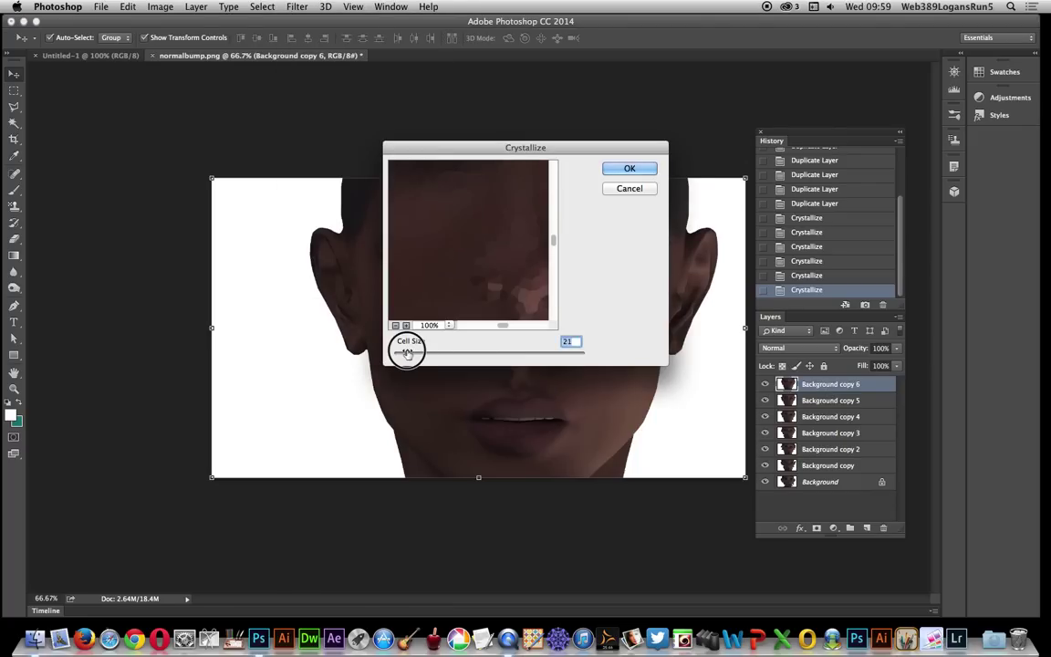
pyautogui.click(629, 169)
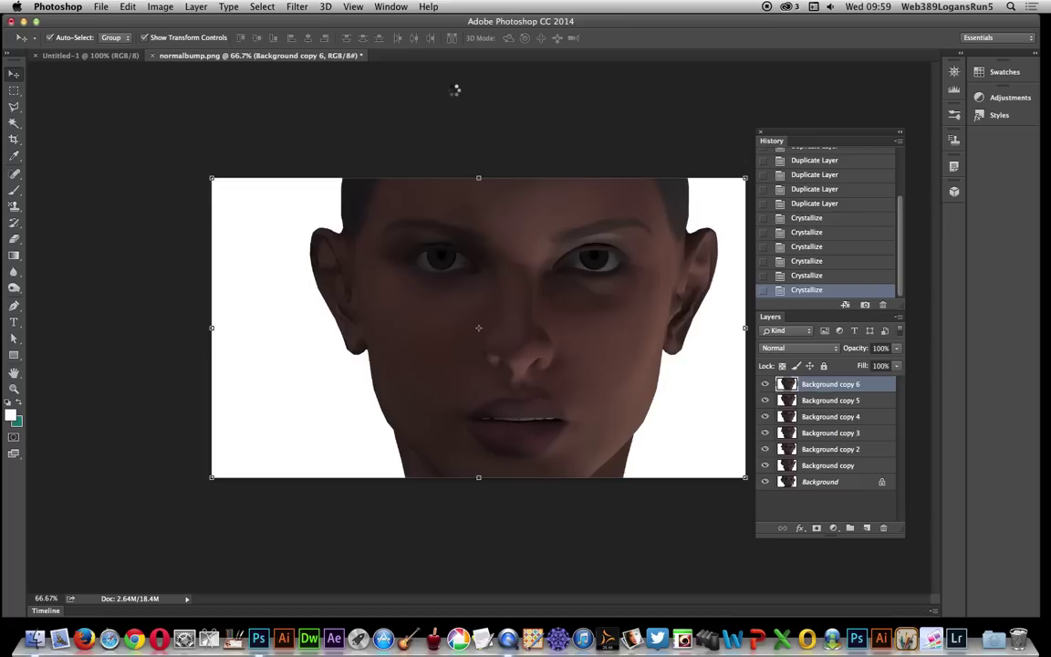
# - Generate normal maps from Background copy 6, copy 5 and copy 4
pyautogui.click(298, 6)
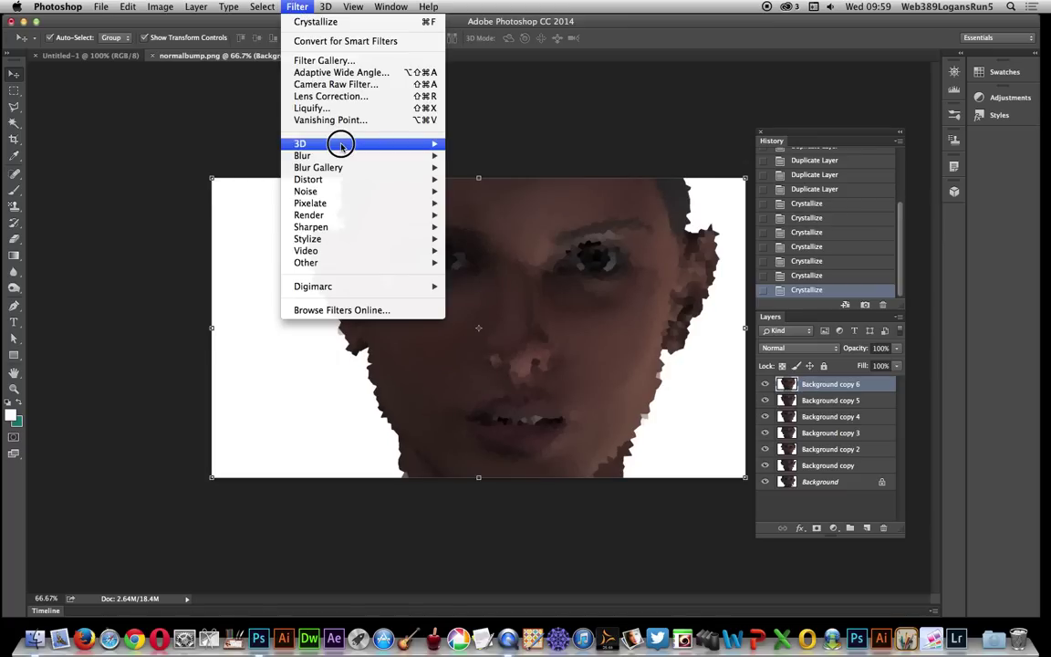
pyautogui.moveTo(342, 143)
pyautogui.click(503, 157)
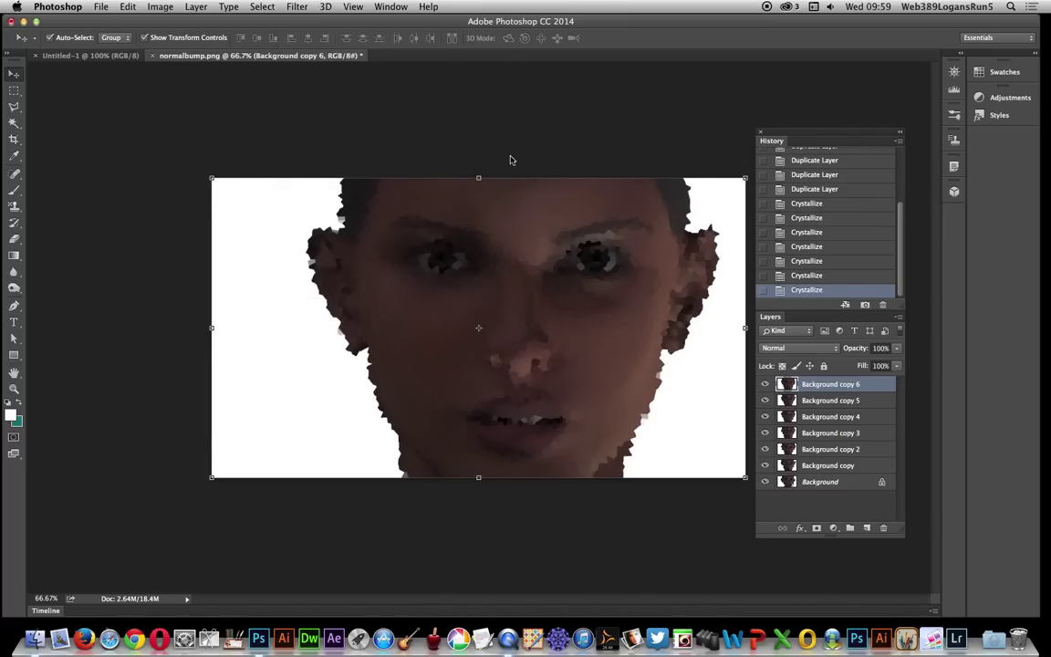
pyautogui.click(817, 403)
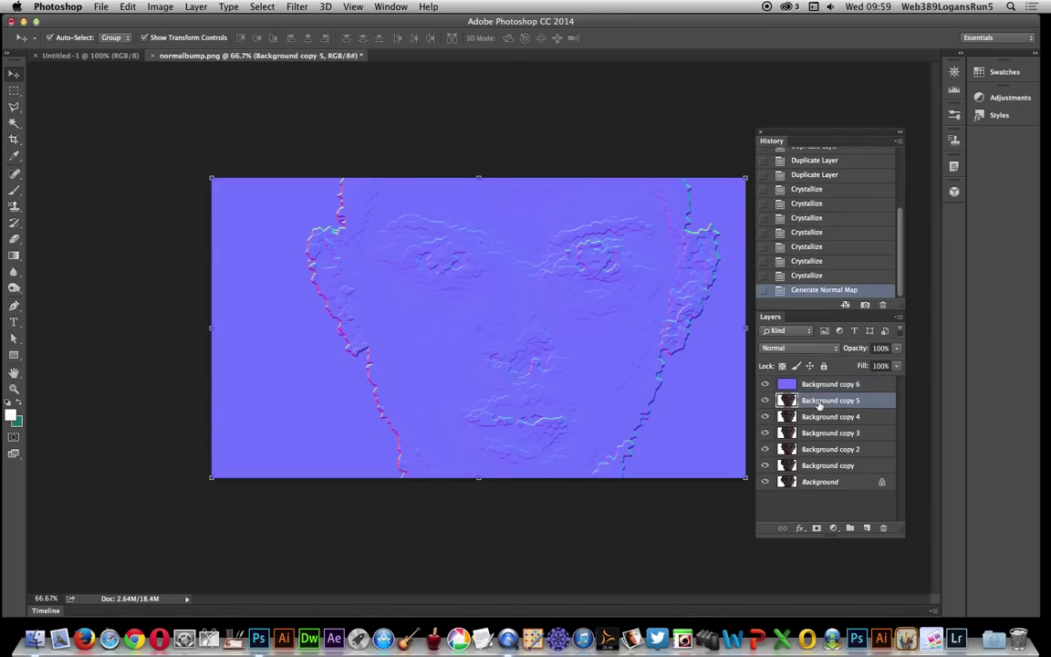
pyautogui.click(321, 6)
pyautogui.click(328, 20)
pyautogui.click(815, 418)
pyautogui.click(261, 7)
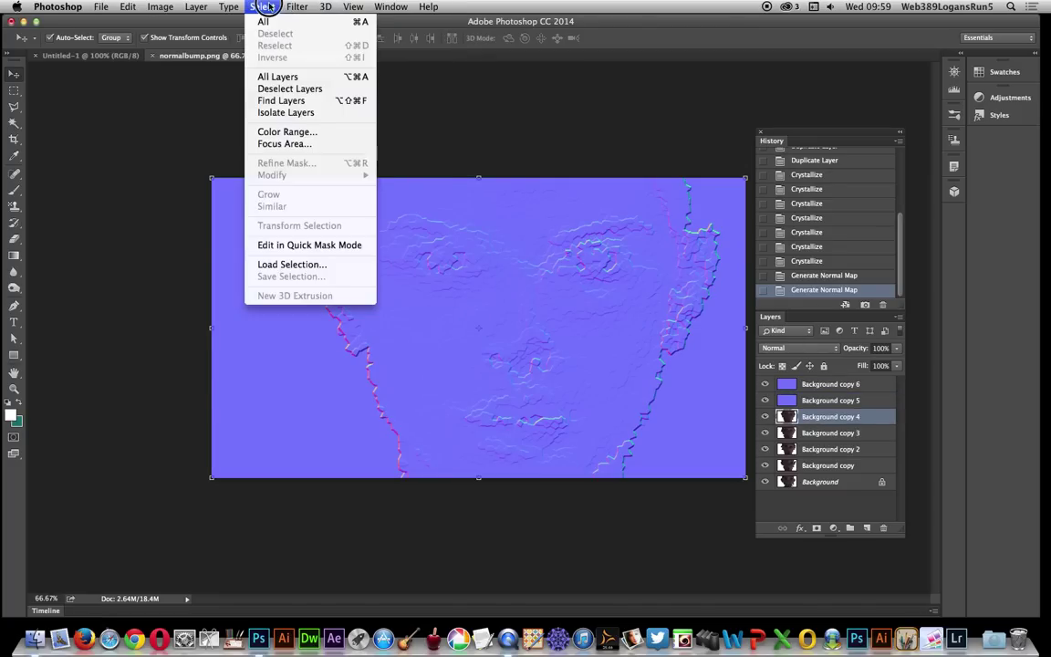
pyautogui.click(301, 22)
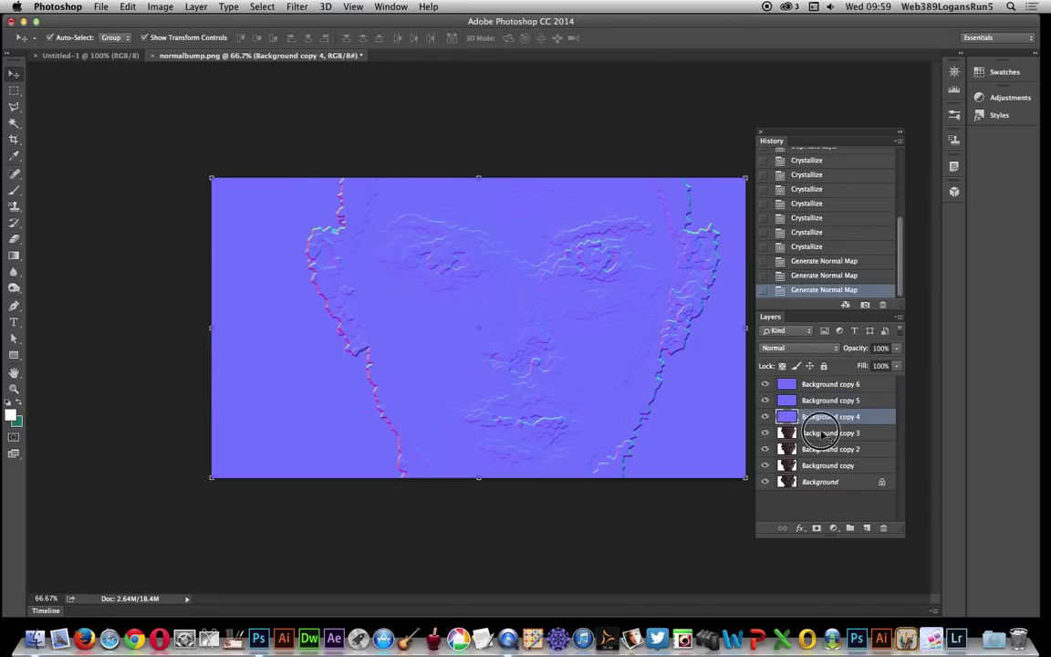
# - Reapply Generate Normal Map to Background copy 3, copy 2 and Background copy
pyautogui.hotkey('alt', '[')
pyautogui.click(296, 6)
pyautogui.click(301, 21)
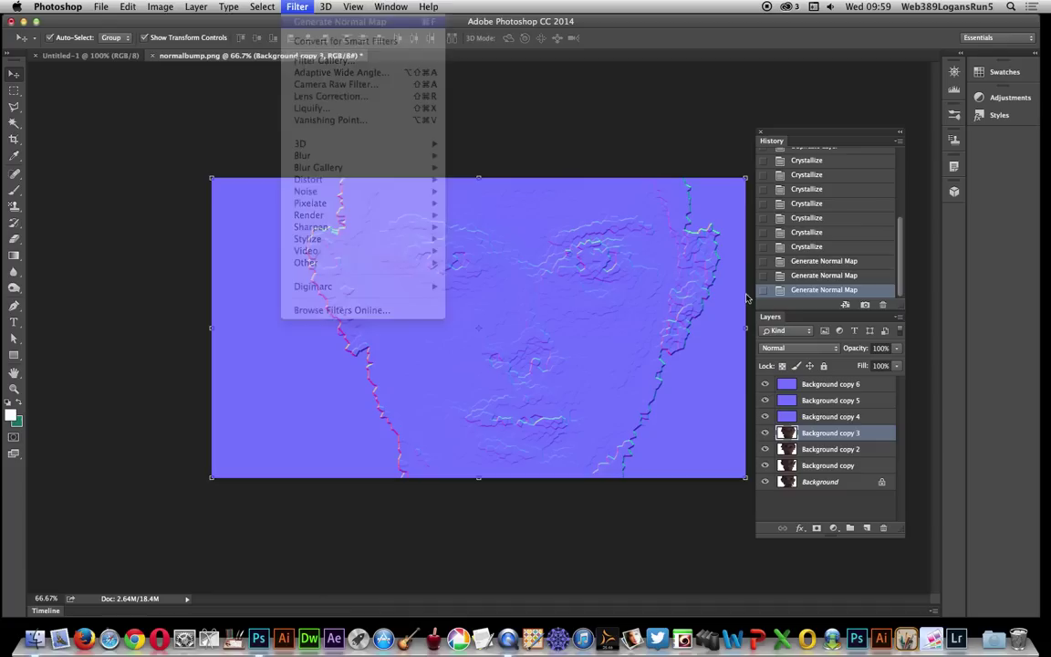
pyautogui.click(818, 450)
pyautogui.click(297, 6)
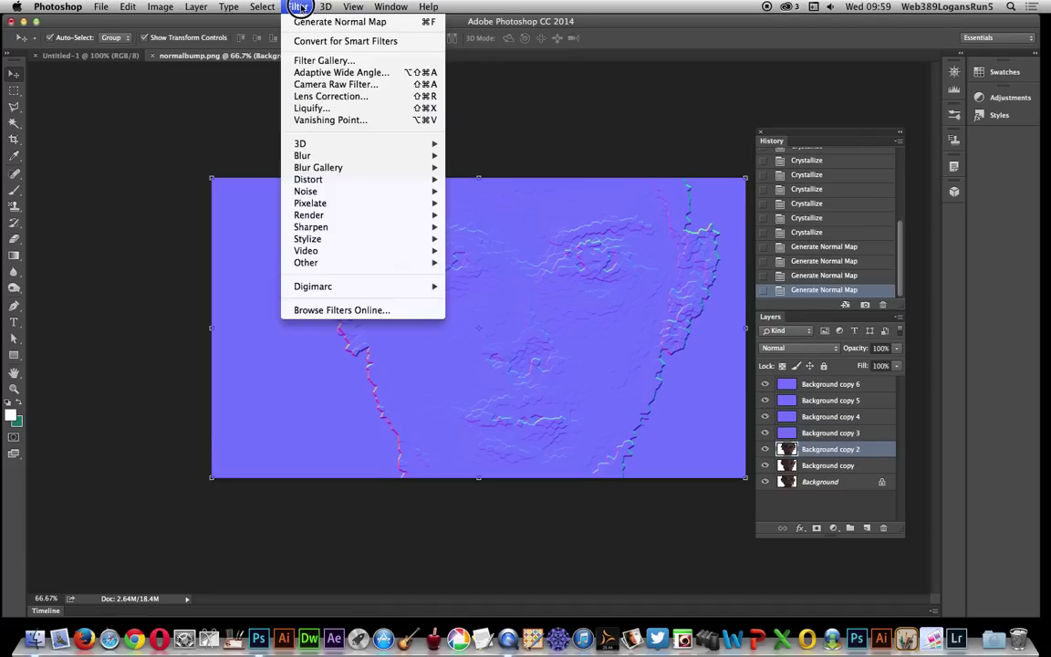
pyautogui.click(301, 22)
pyautogui.click(825, 467)
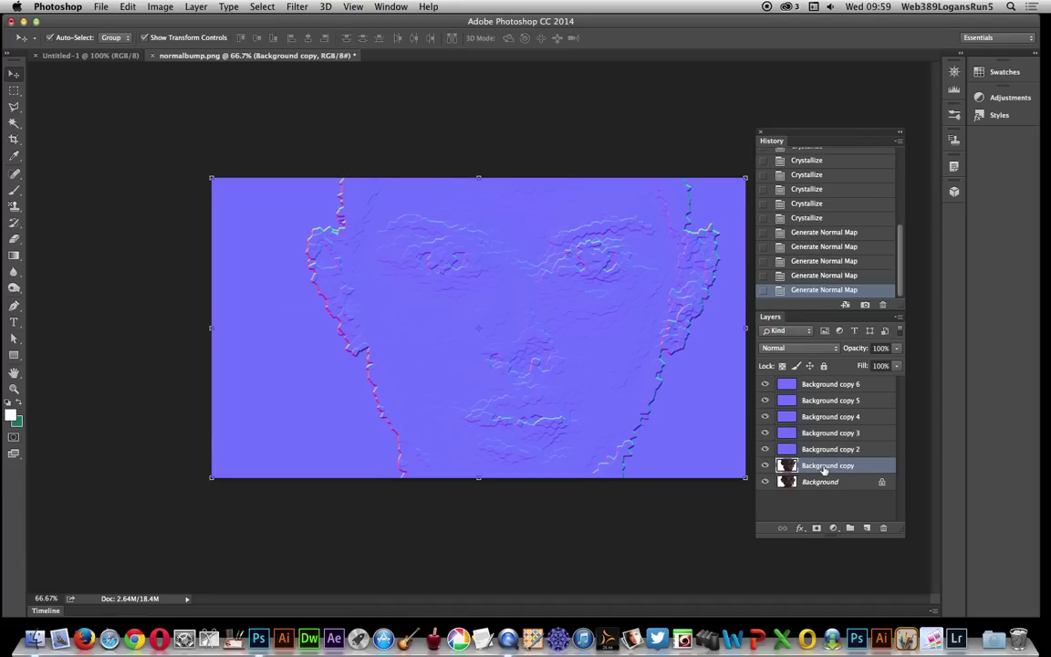
pyautogui.click(296, 6)
pyautogui.click(299, 21)
# - Generate a normal map from the original Background layer
pyautogui.click(814, 484)
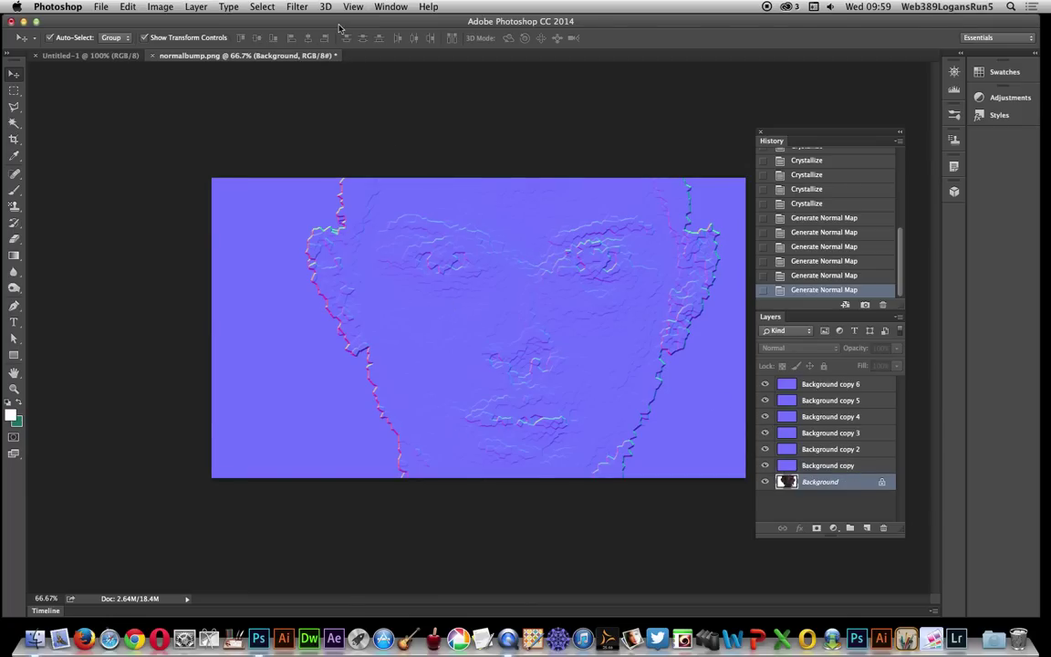
pyautogui.click(296, 6)
pyautogui.click(305, 21)
# - Set Background copy 6, copy 5 and copy 4 to Difference blending
pyautogui.click(836, 384)
pyautogui.click(796, 347)
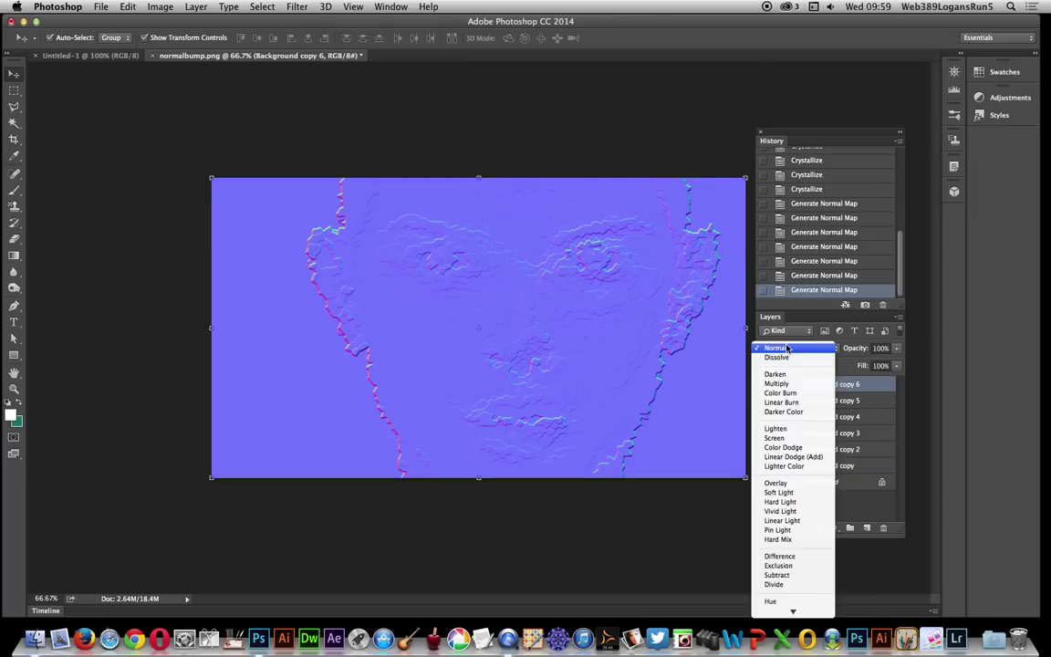
pyautogui.click(808, 556)
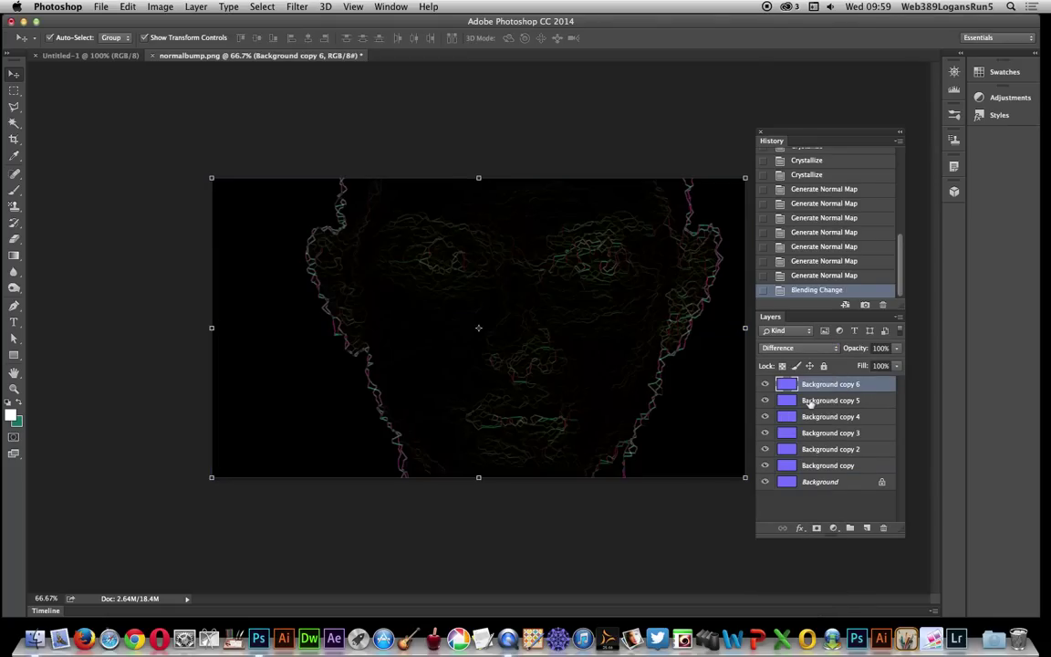
pyautogui.click(817, 402)
pyautogui.click(795, 347)
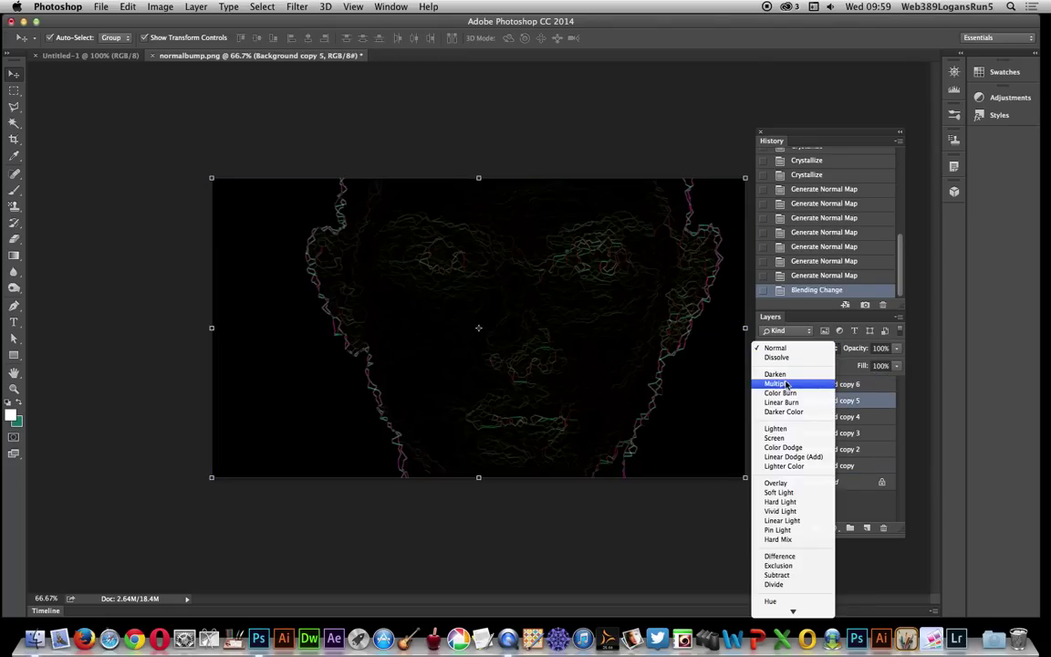
pyautogui.click(778, 555)
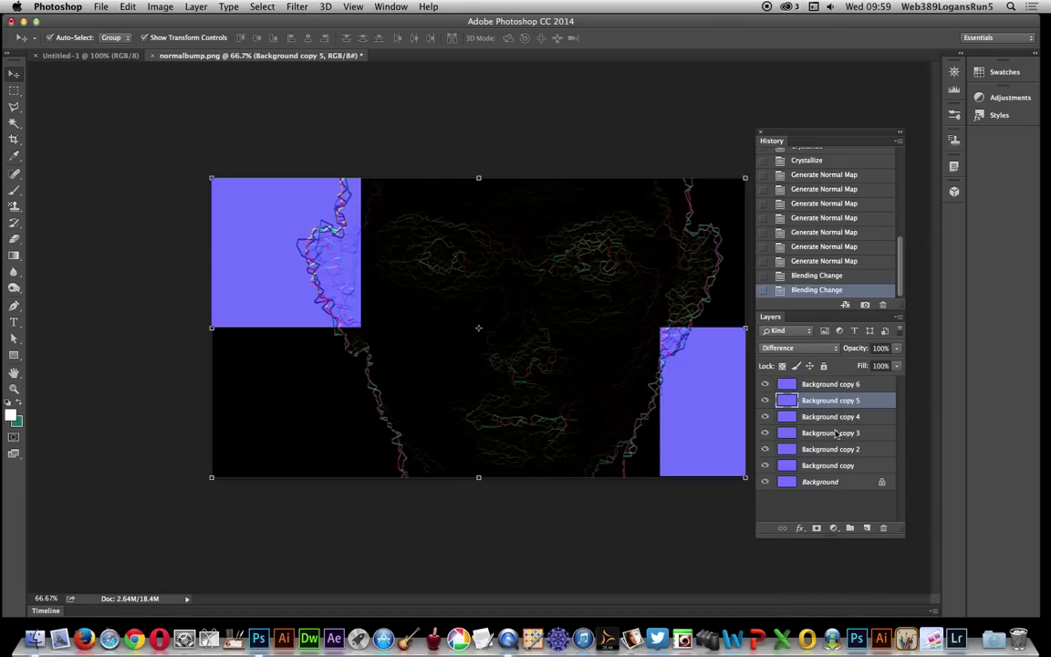
pyautogui.click(817, 416)
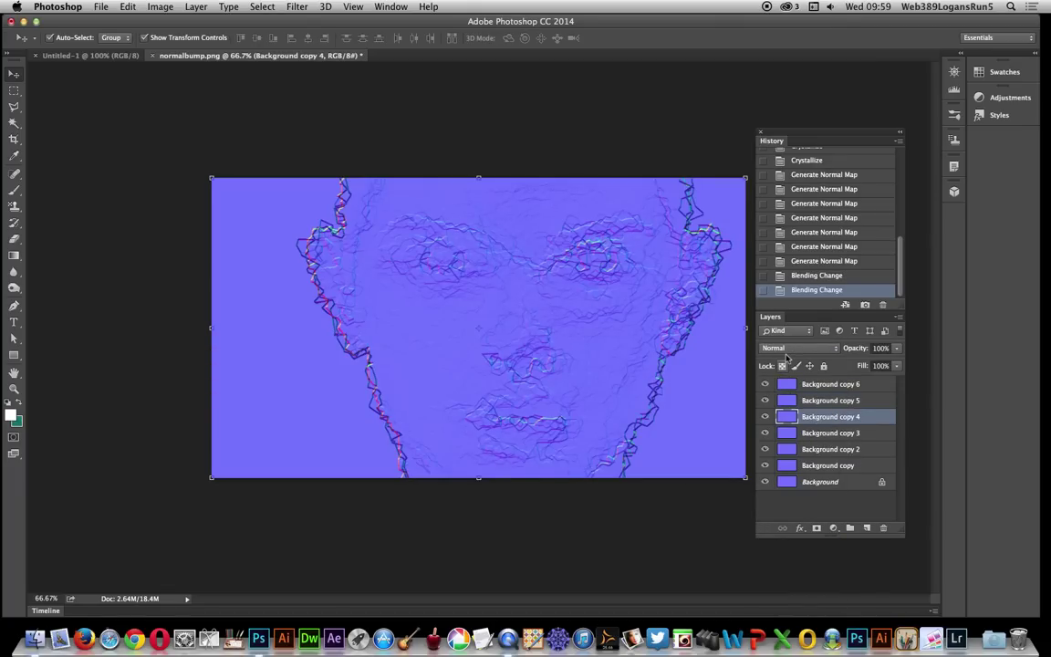
pyautogui.click(796, 347)
pyautogui.click(779, 555)
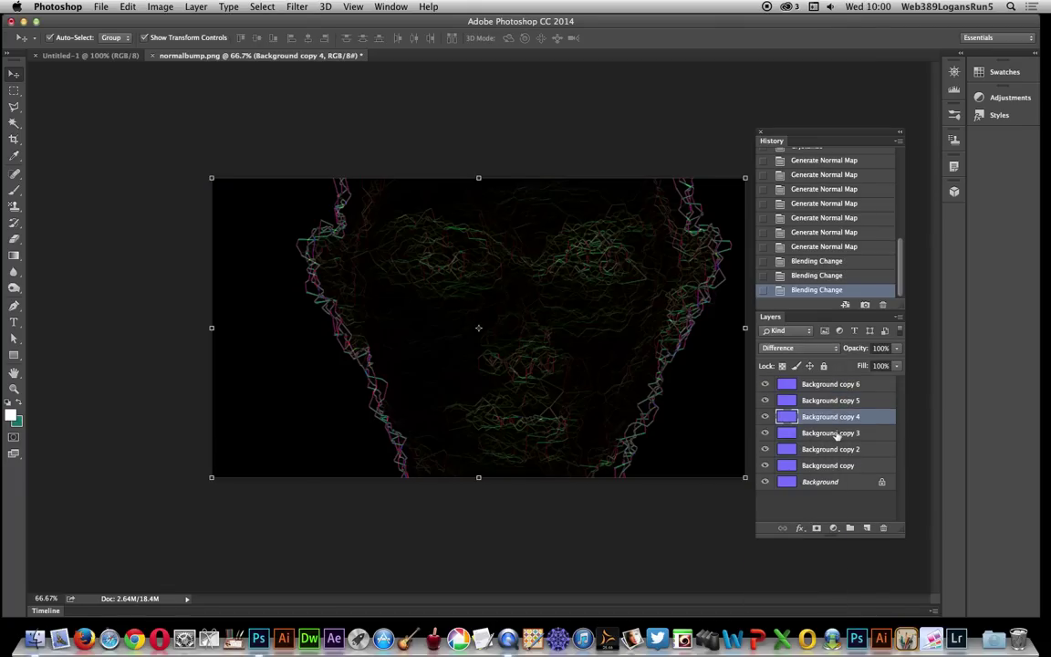
# - Set Background copy 3, copy 2 and Background copy to Difference, then select Background
pyautogui.click(821, 435)
pyautogui.click(795, 347)
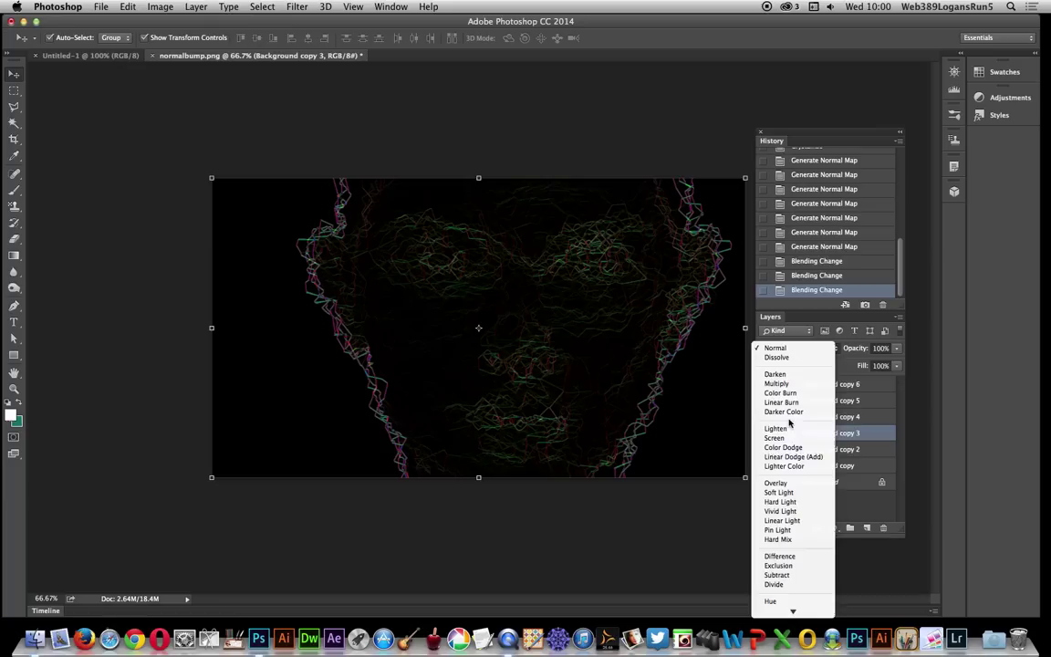
pyautogui.click(780, 554)
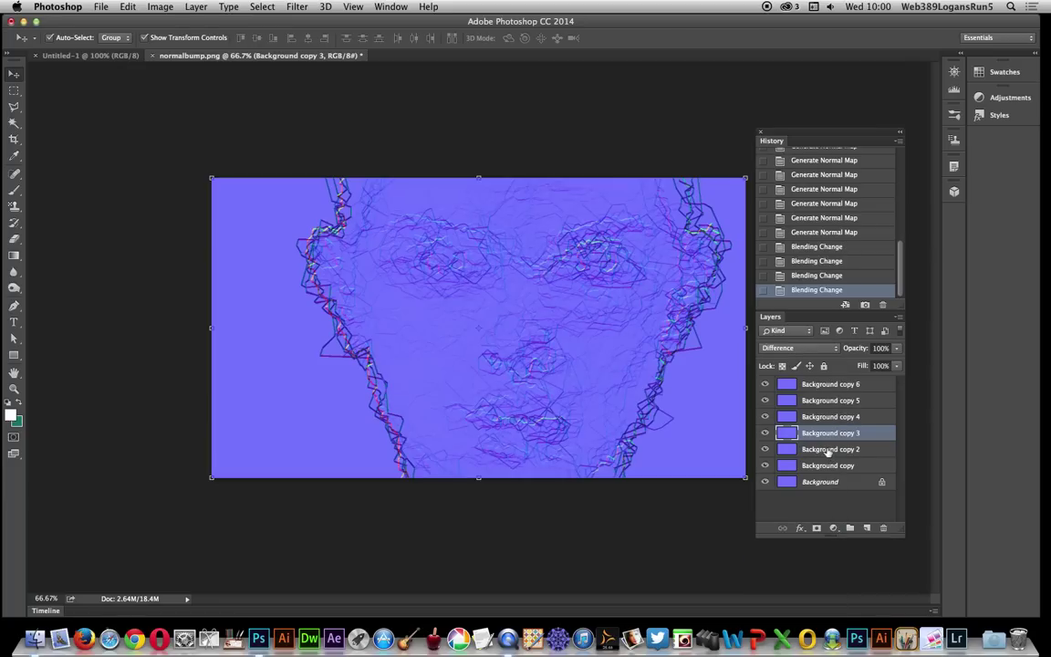
pyautogui.click(826, 450)
pyautogui.click(796, 348)
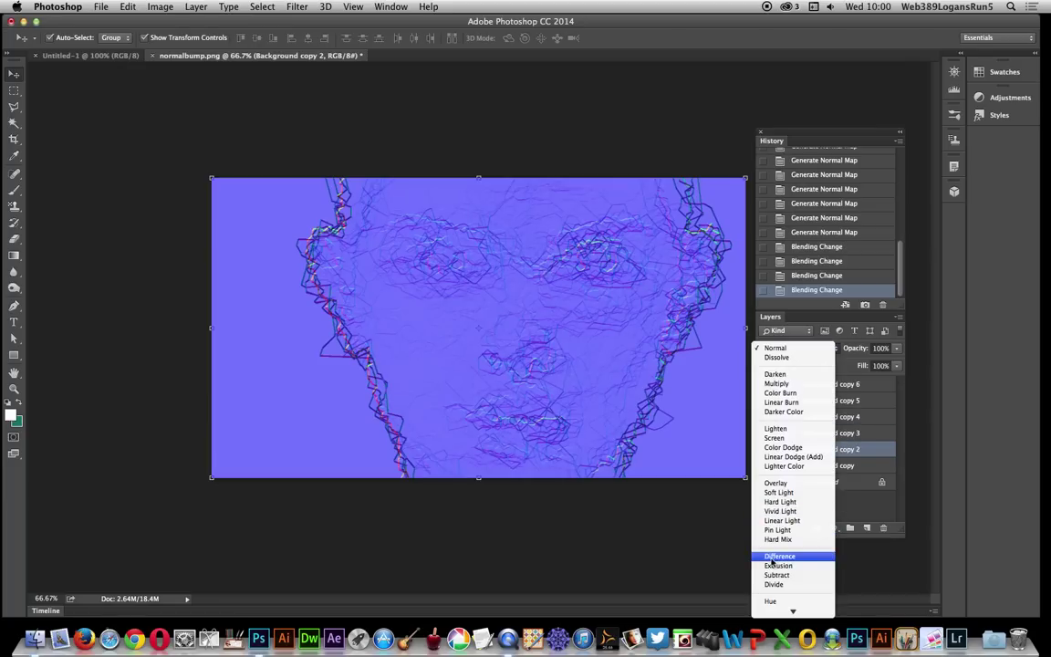
pyautogui.click(776, 557)
pyautogui.click(821, 466)
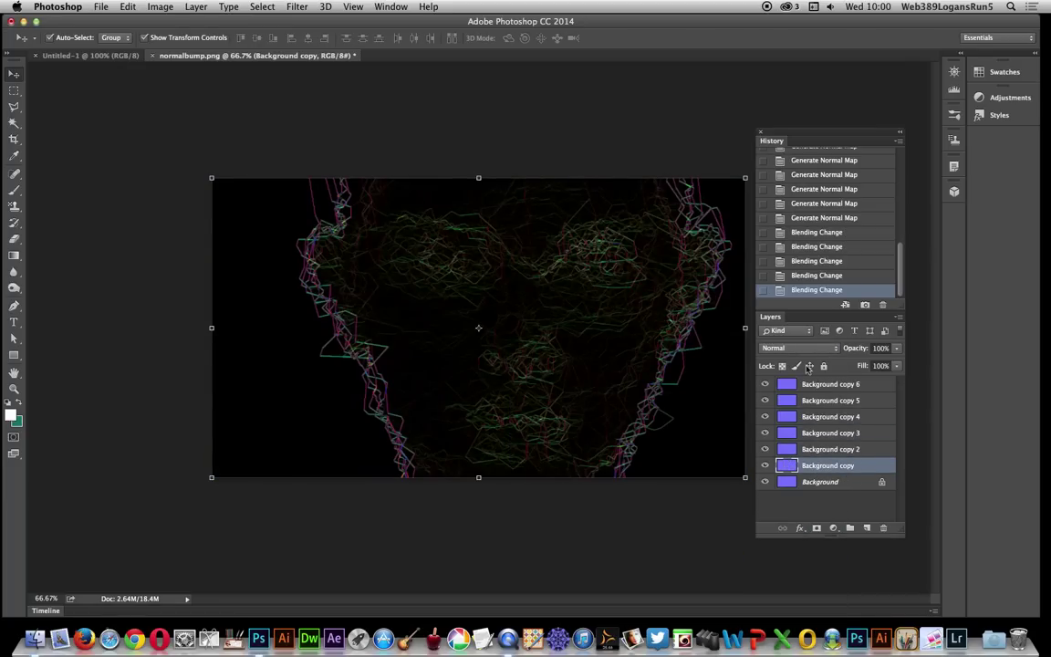
pyautogui.click(785, 350)
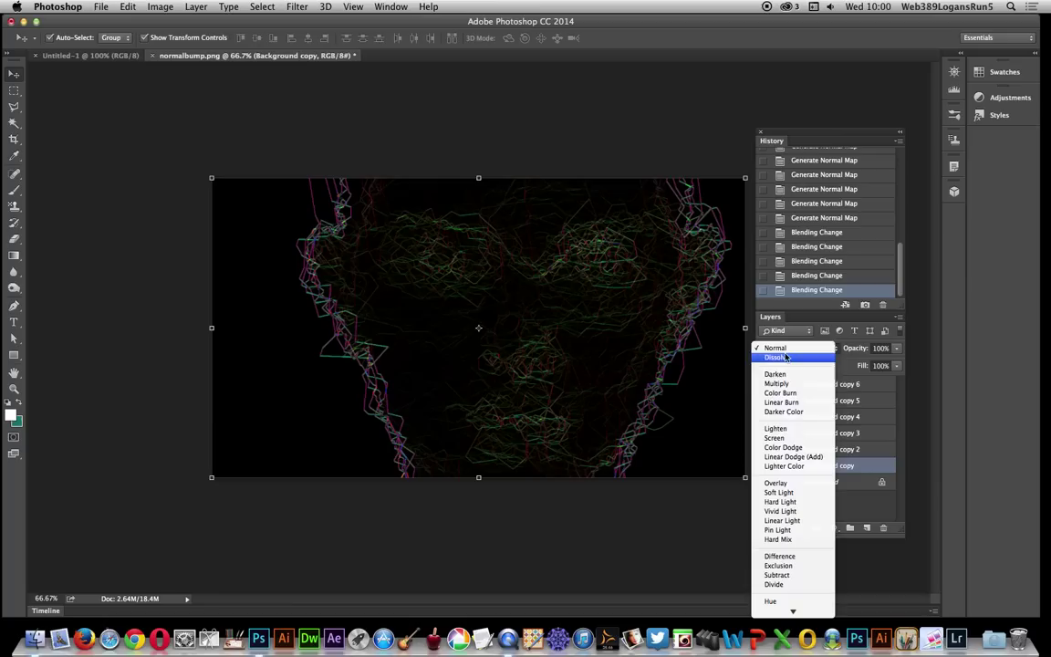
pyautogui.click(806, 550)
pyautogui.click(822, 482)
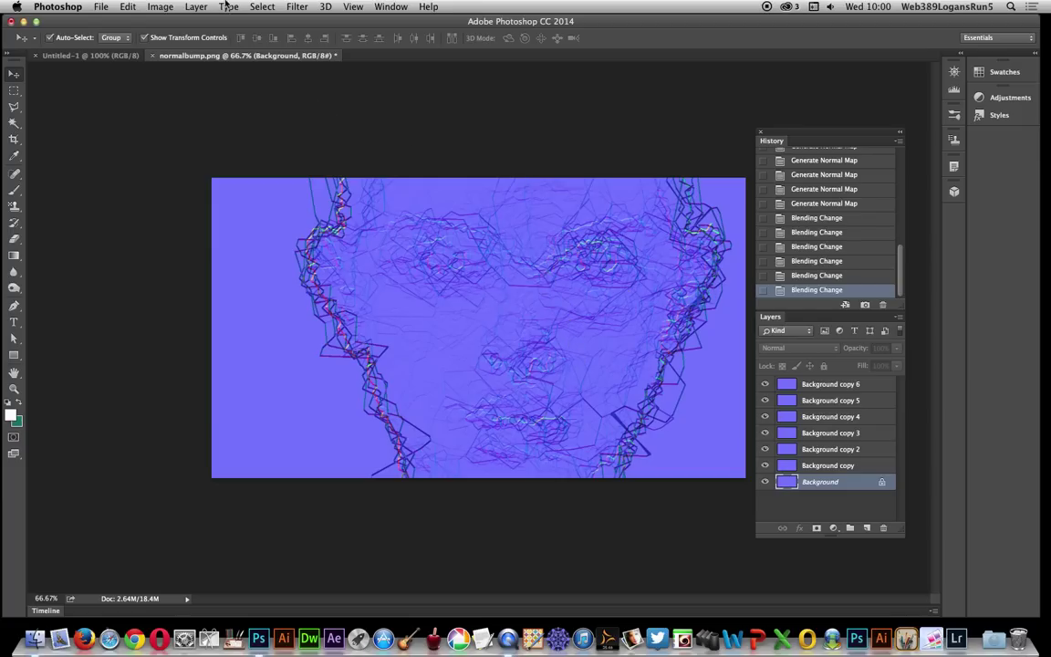
# - Flatten all layers into one and open the Filter Gallery
pyautogui.click(196, 7)
pyautogui.click(273, 453)
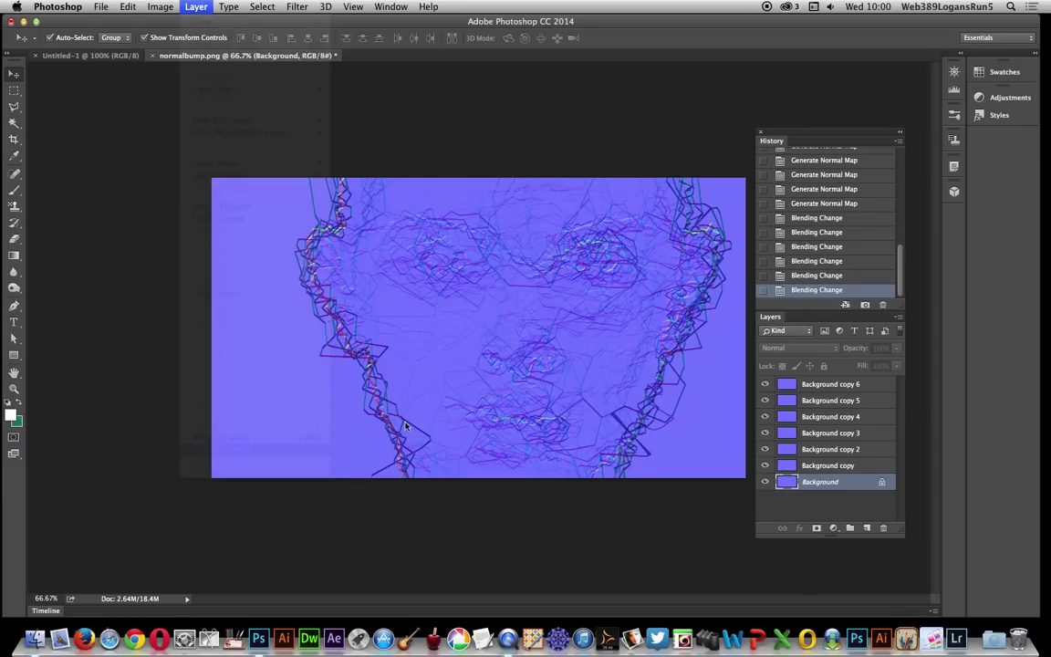
pyautogui.click(294, 6)
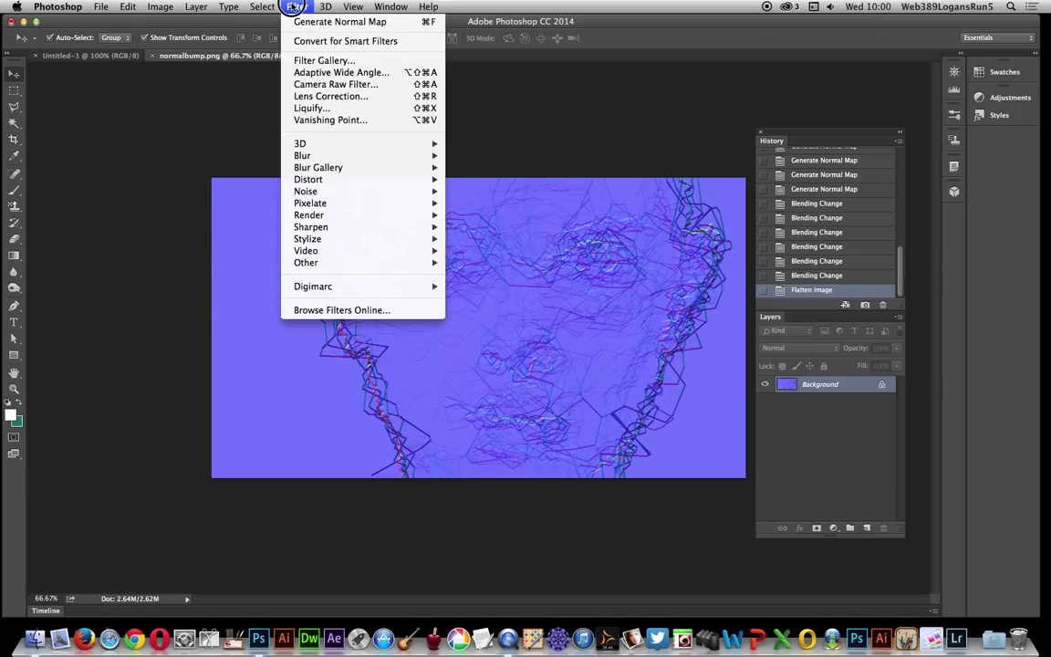
pyautogui.click(321, 60)
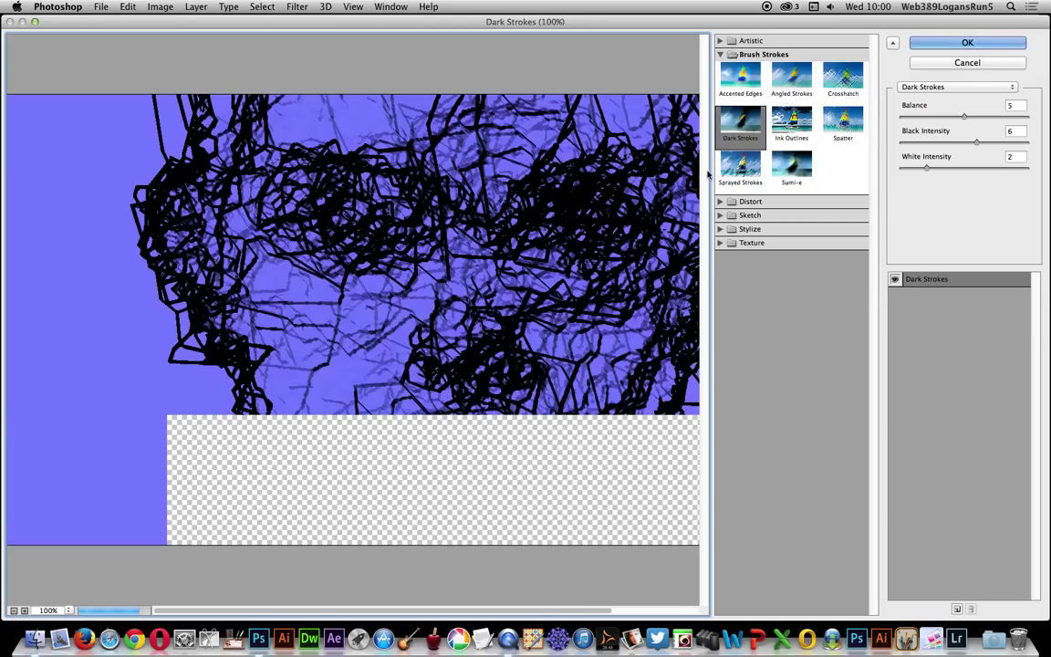
# - Preview Accented Edges, Sumi-e, Ink Outlines and Glowing Edges, then choose Sketch > Bas Relief
pyautogui.click(748, 87)
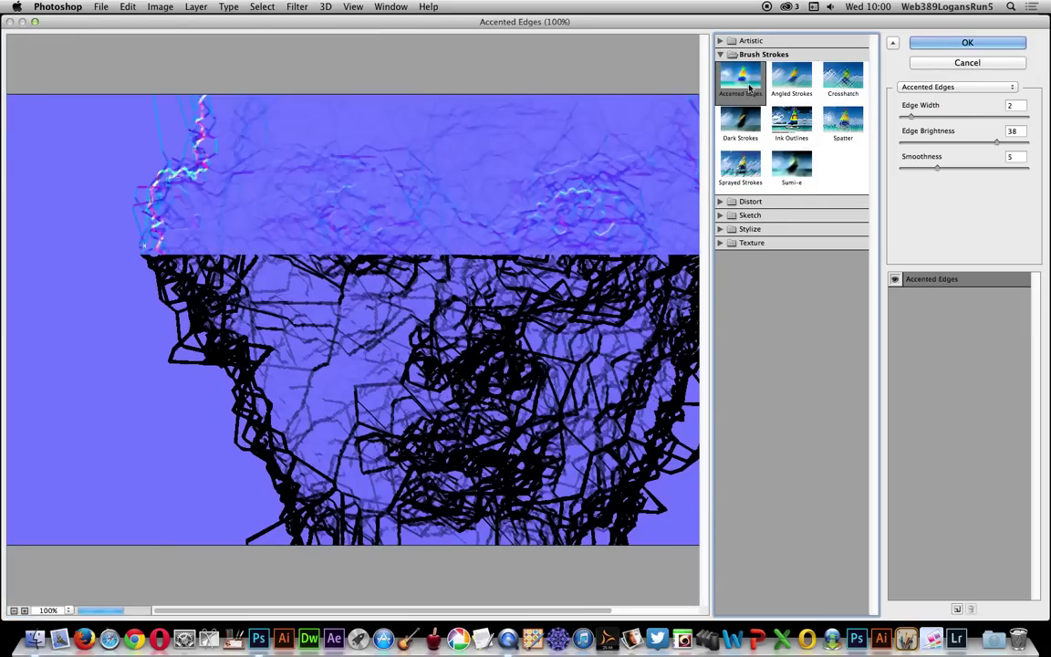
pyautogui.click(787, 171)
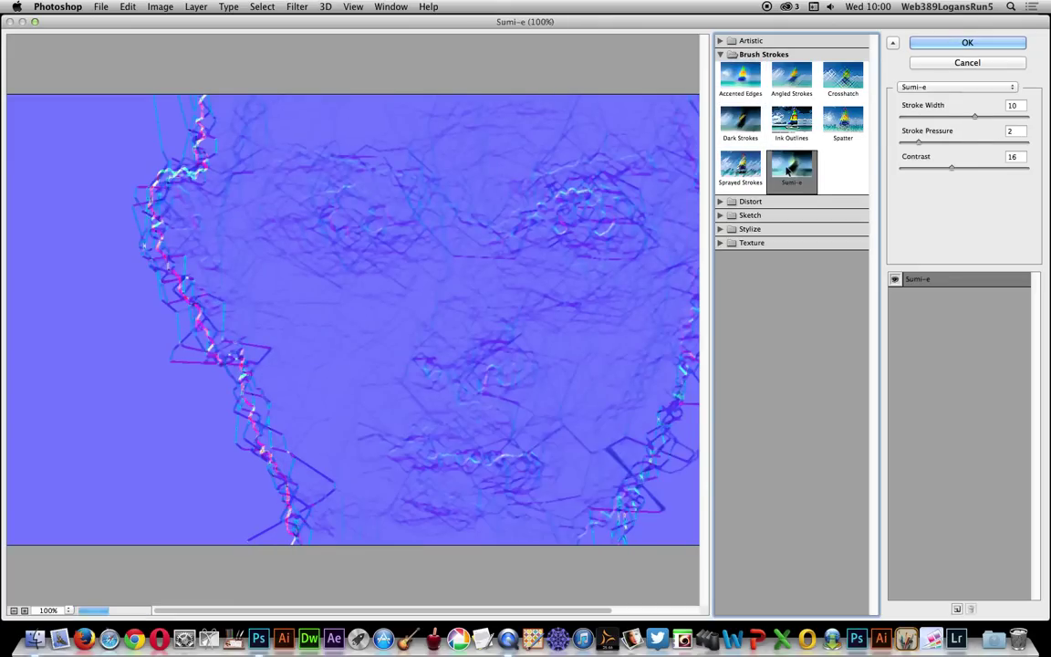
pyautogui.click(788, 131)
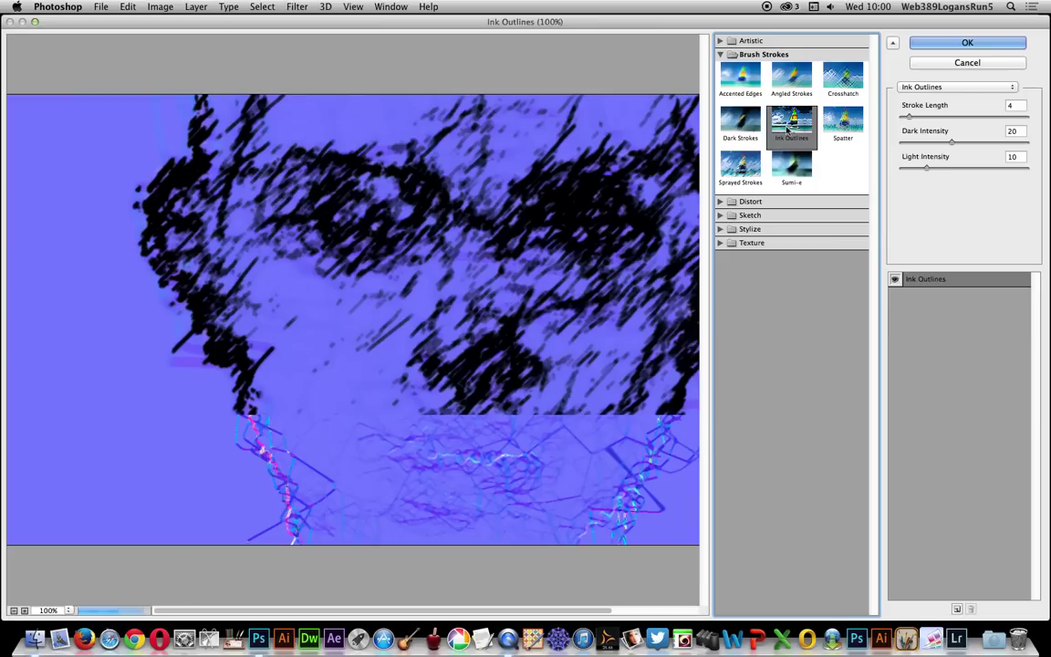
pyautogui.click(719, 243)
pyautogui.click(719, 229)
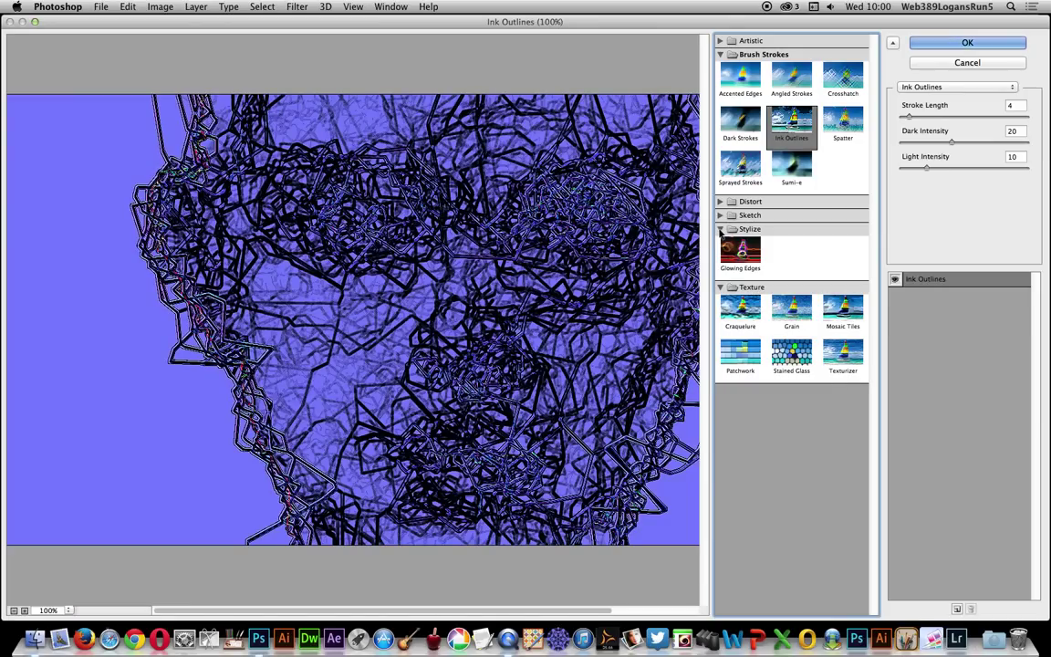
pyautogui.click(741, 251)
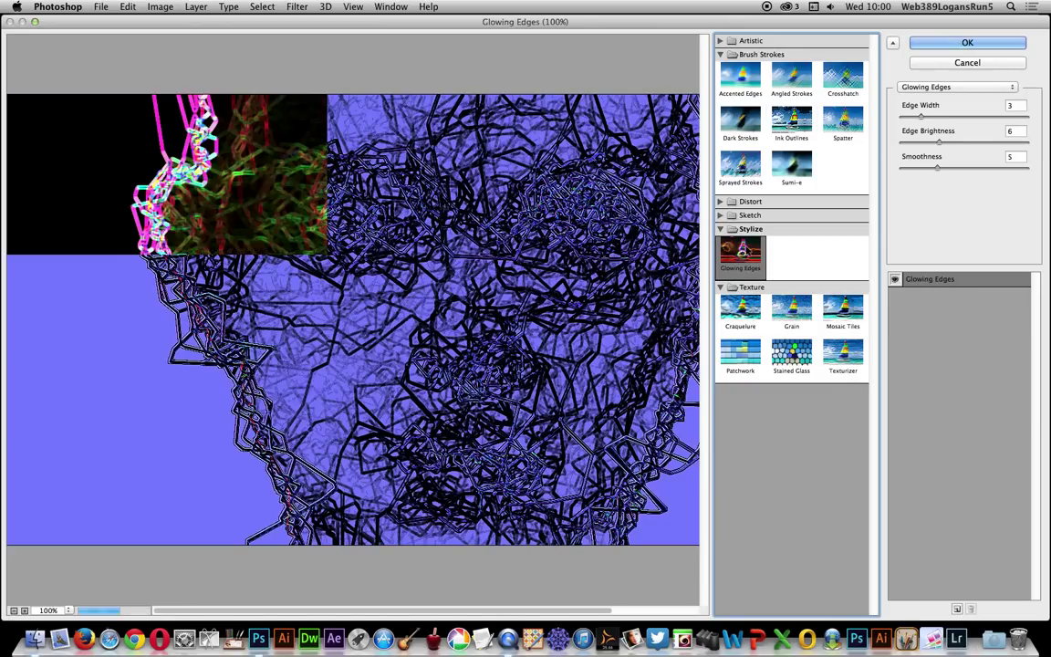
pyautogui.click(730, 215)
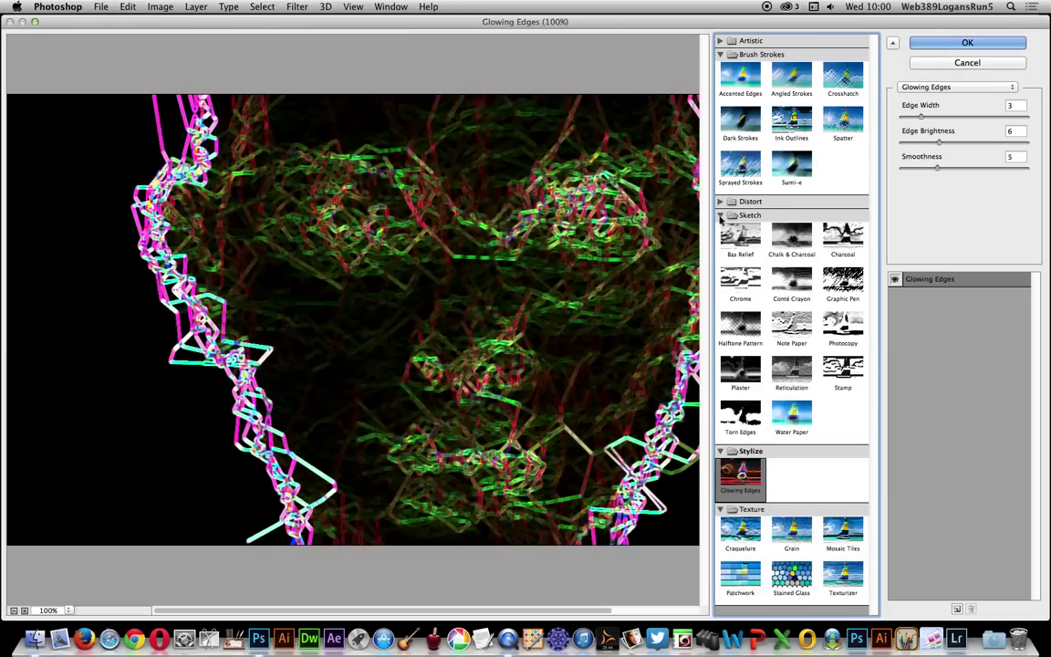
pyautogui.click(740, 239)
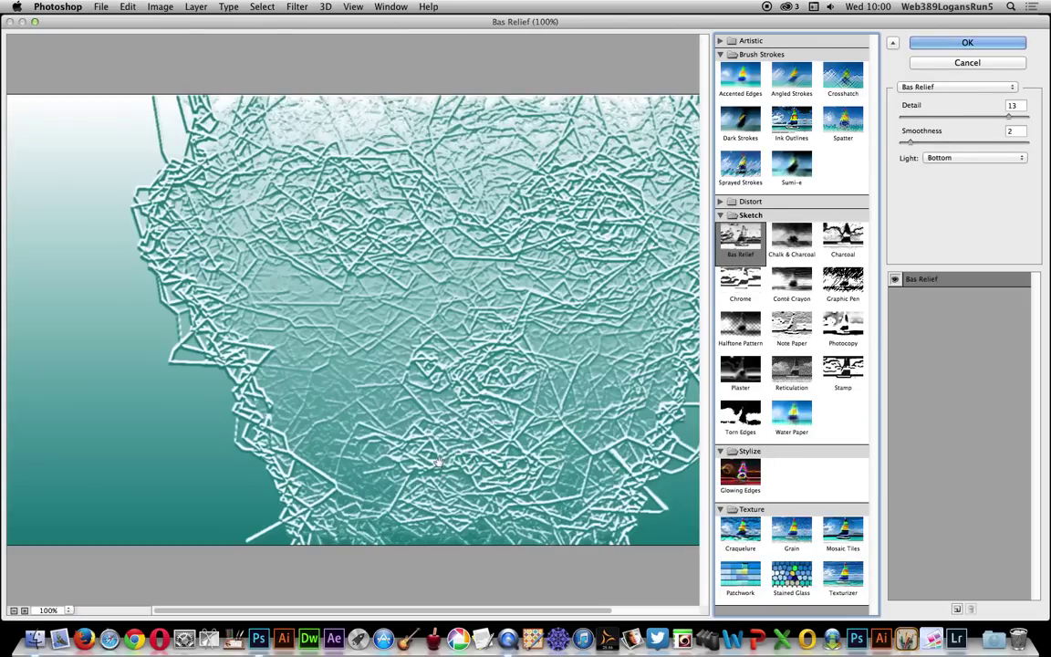
pyautogui.click(967, 43)
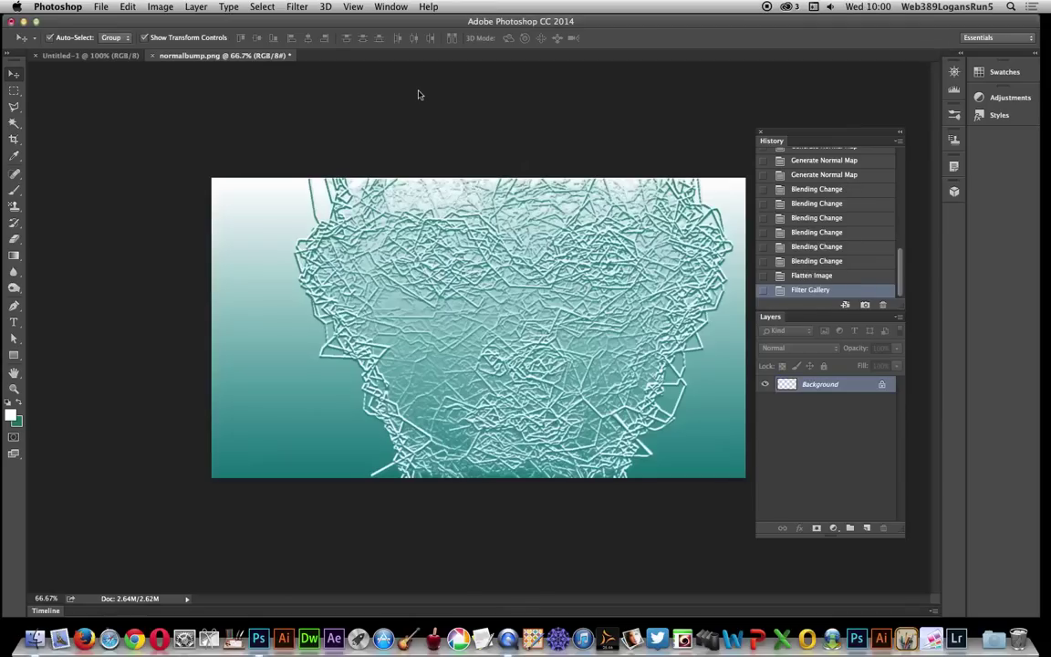